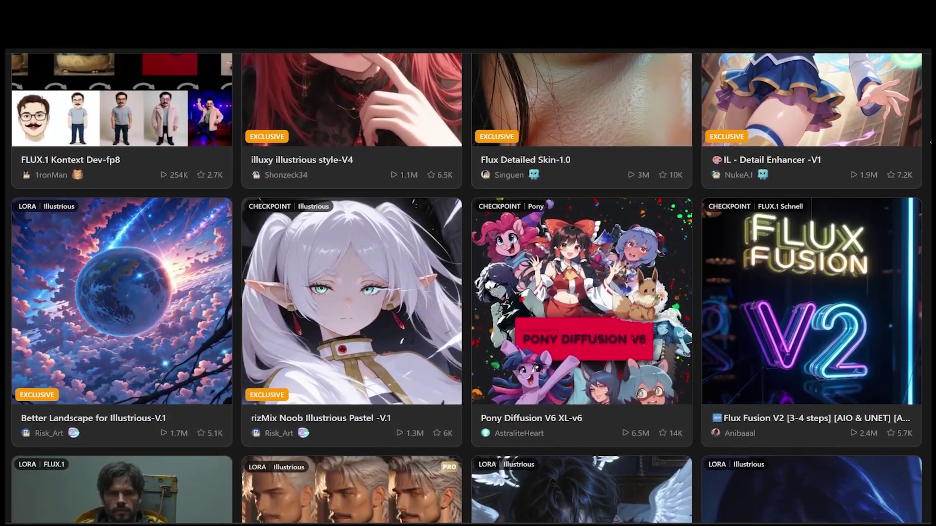
Scroll down through the Tensor.Art gallery of popular checkpoint and LoRA model cards.
{"action": "scroll", "coordinate": [468, 287], "scroll_direction": "down", "scroll_amount": 3}
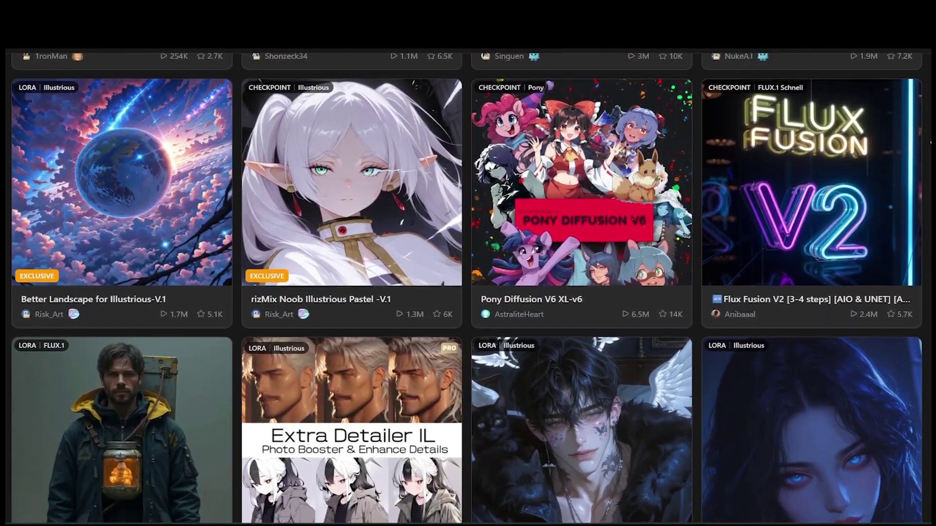
{"action": "scroll", "coordinate": [468, 288], "scroll_direction": "down", "scroll_amount": 3}
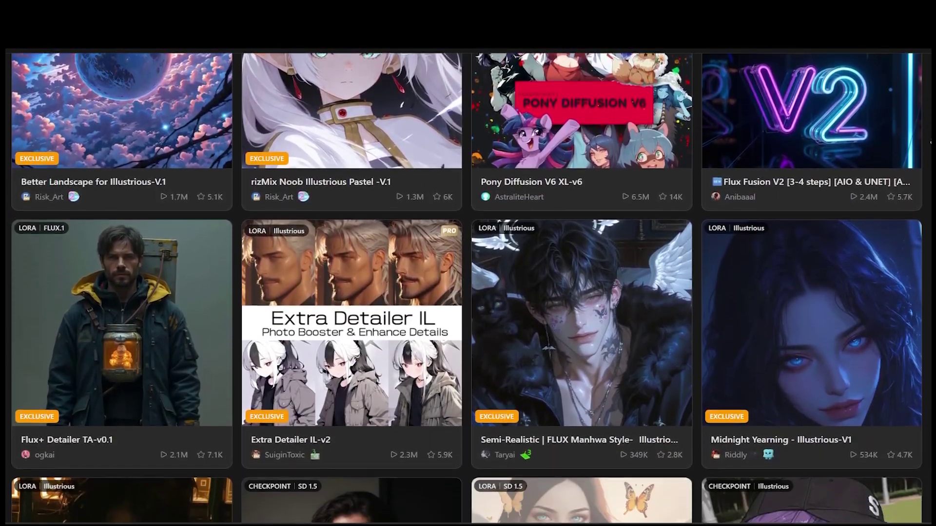
{"action": "scroll", "coordinate": [467, 287], "scroll_direction": "down", "scroll_amount": 3}
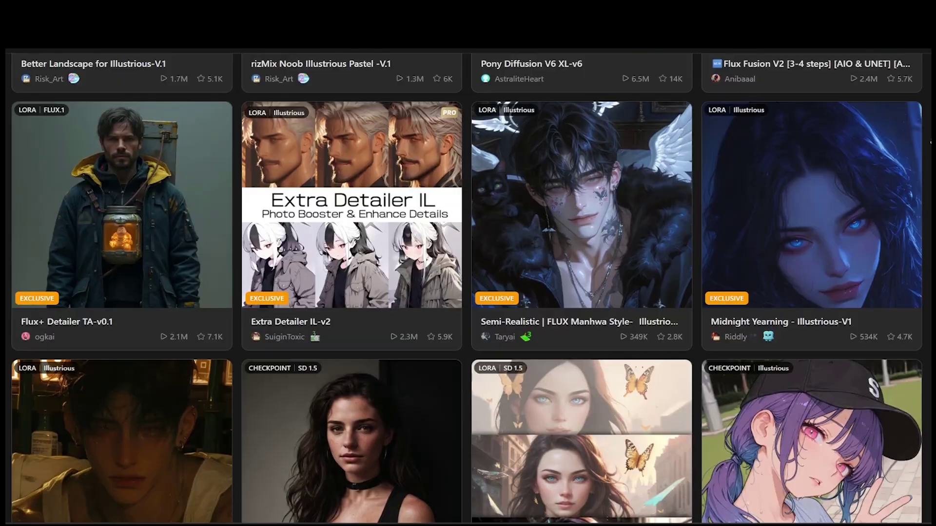
{"action": "scroll", "coordinate": [468, 287], "scroll_direction": "down", "scroll_amount": 3}
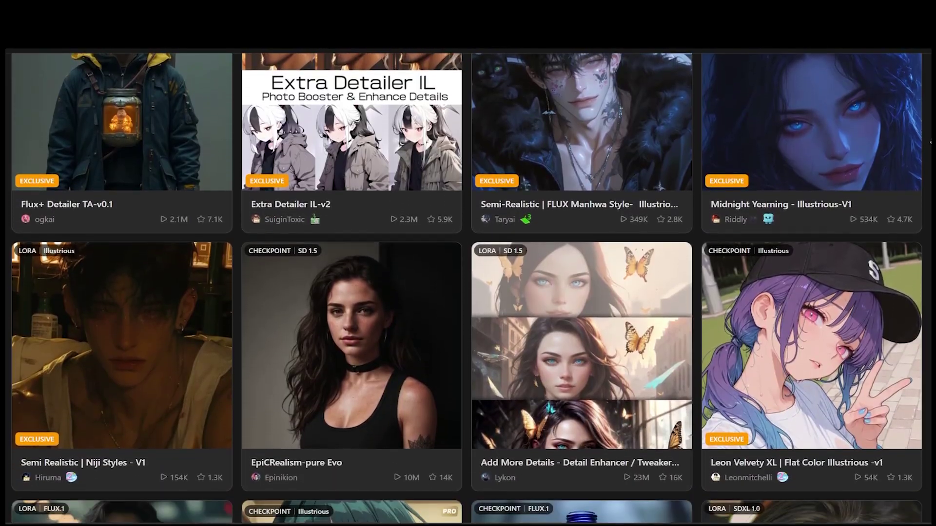
{"action": "scroll", "coordinate": [468, 287], "scroll_direction": "down", "scroll_amount": 3}
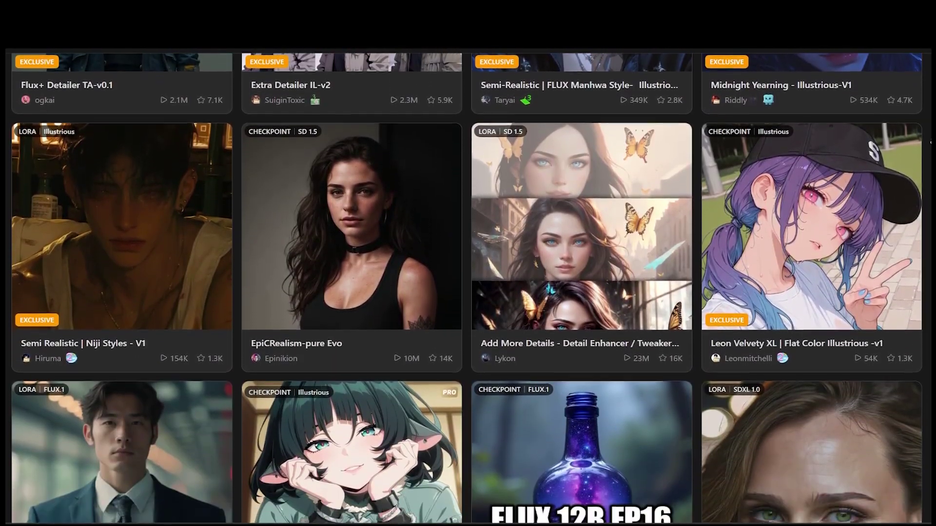
{"action": "scroll", "coordinate": [468, 288], "scroll_direction": "down", "scroll_amount": 3}
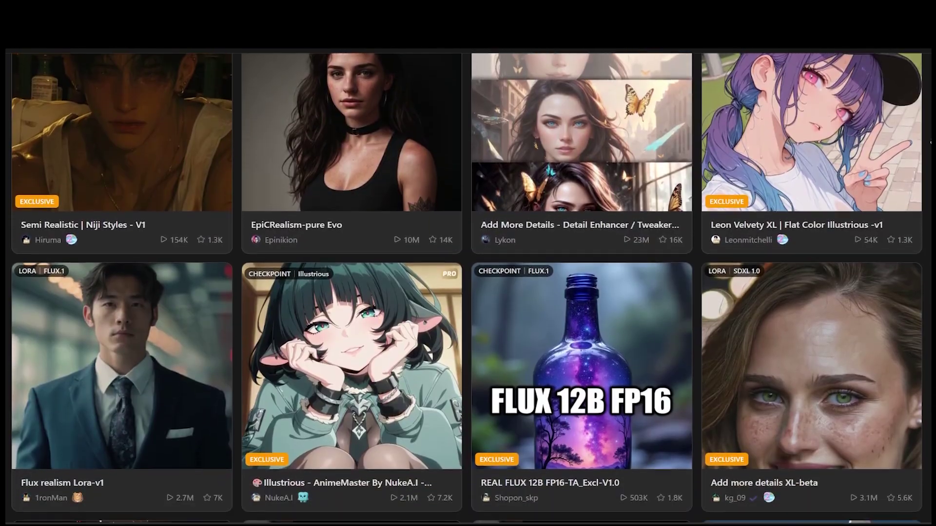
{"action": "scroll", "coordinate": [467, 288], "scroll_direction": "down", "scroll_amount": 3}
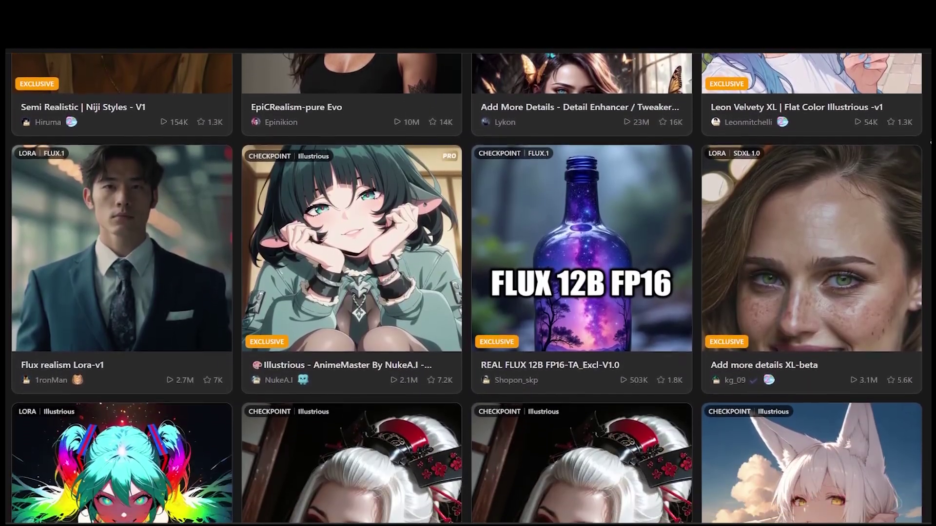
{"action": "scroll", "coordinate": [468, 288], "scroll_direction": "down", "scroll_amount": 3}
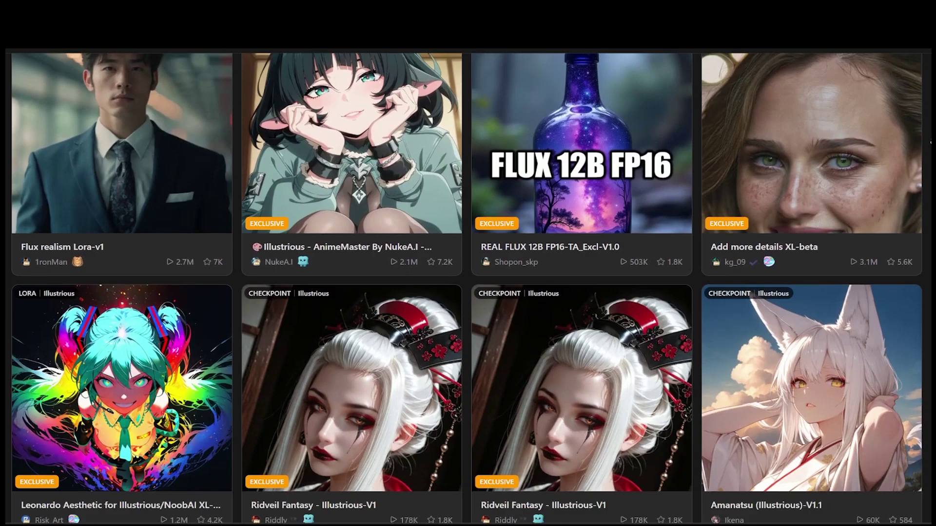
{"action": "scroll", "coordinate": [468, 288], "scroll_direction": "down", "scroll_amount": 3}
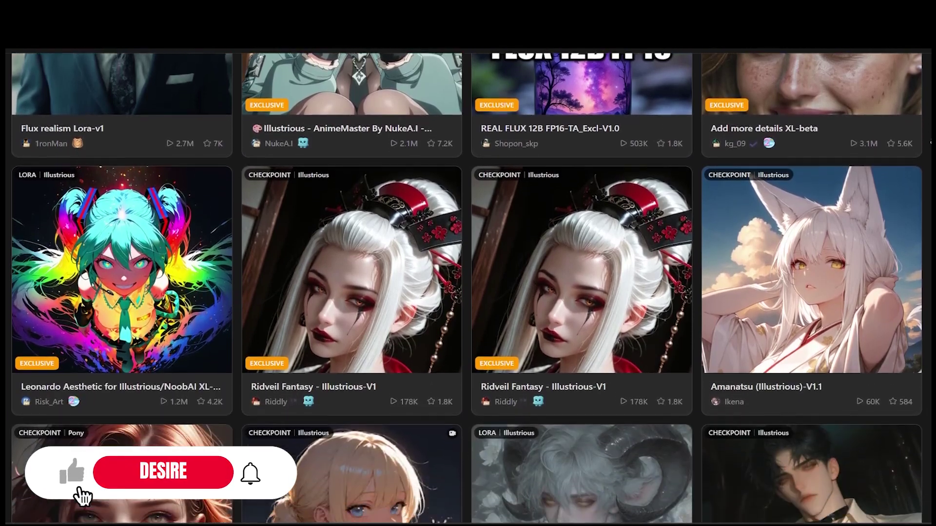
{"action": "scroll", "coordinate": [468, 287], "scroll_direction": "down", "scroll_amount": 3}
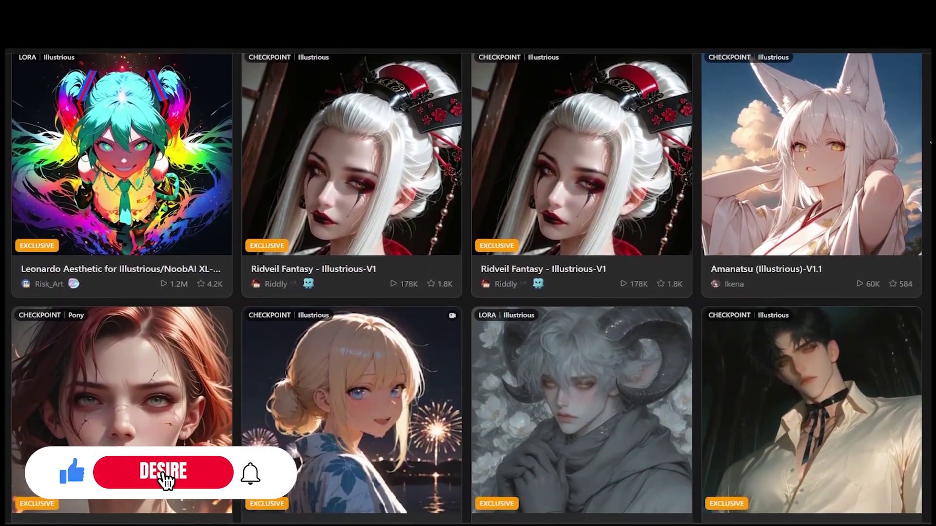
{"action": "scroll", "coordinate": [468, 288], "scroll_direction": "down", "scroll_amount": 3}
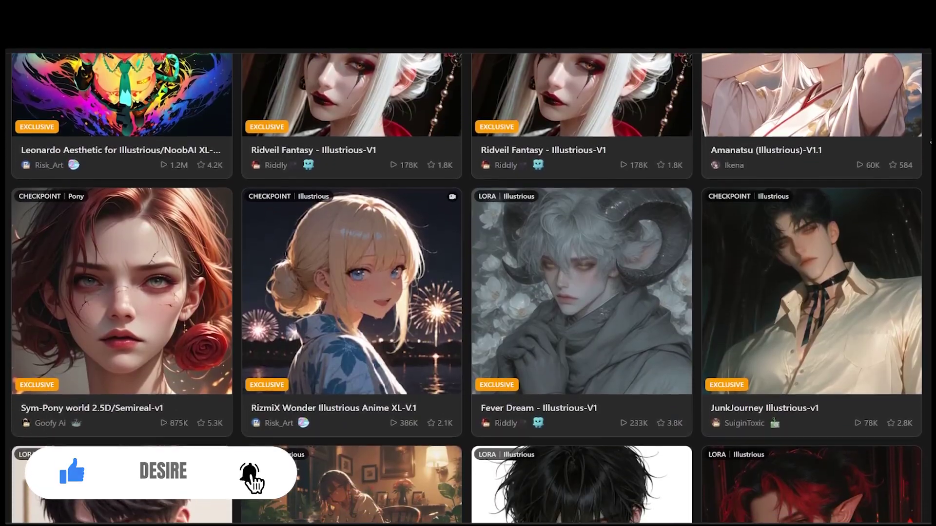
{"action": "scroll", "coordinate": [468, 288], "scroll_direction": "down", "scroll_amount": 3}
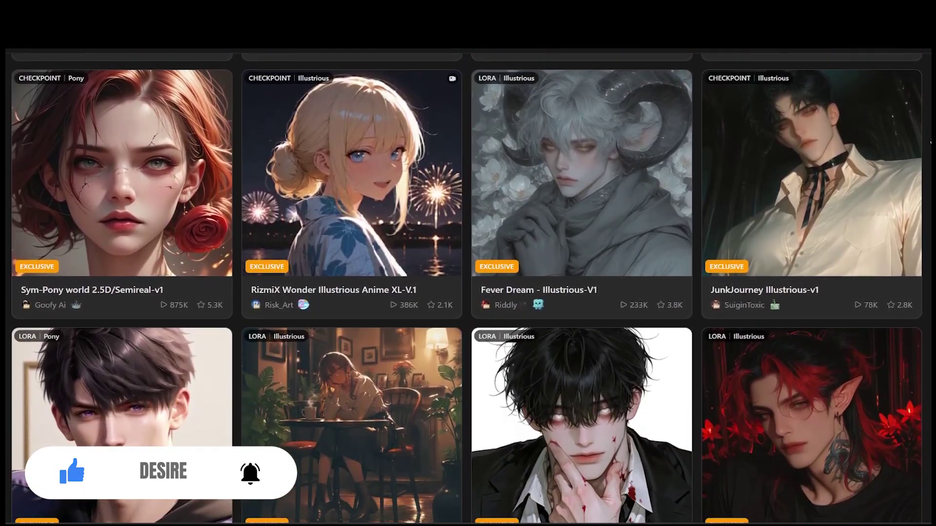
{"action": "scroll", "coordinate": [468, 288], "scroll_direction": "down", "scroll_amount": 3}
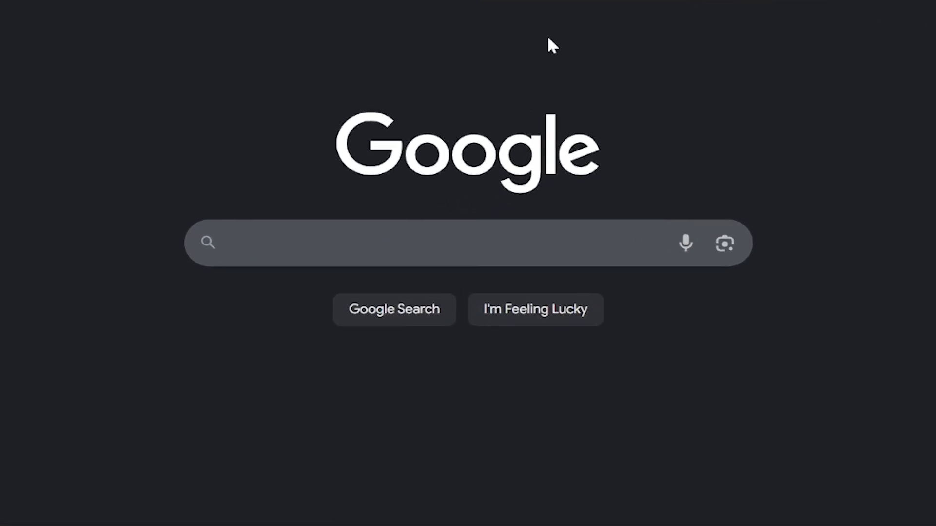
Search Google for 'tensor art' and open the tensor.art result in a background tab.
{"action": "type", "text": "tens"}
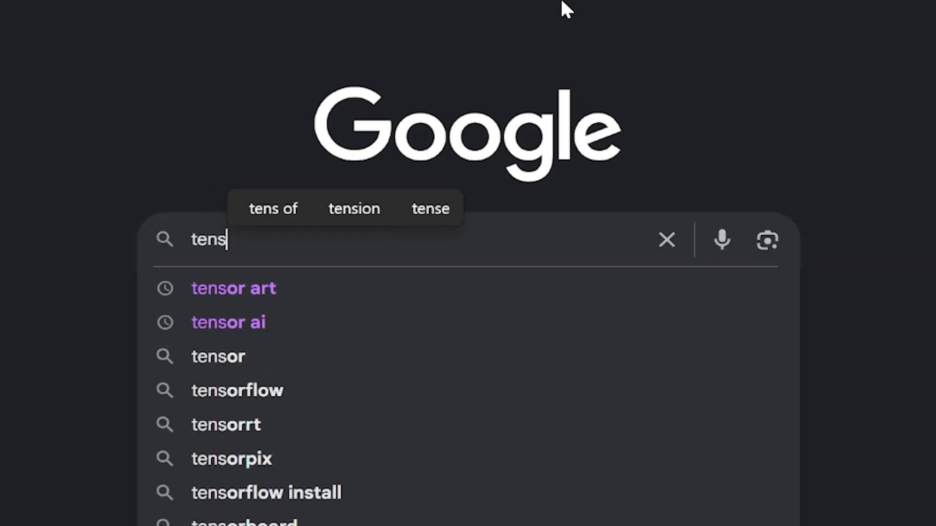
{"action": "type", "text": "or art"}
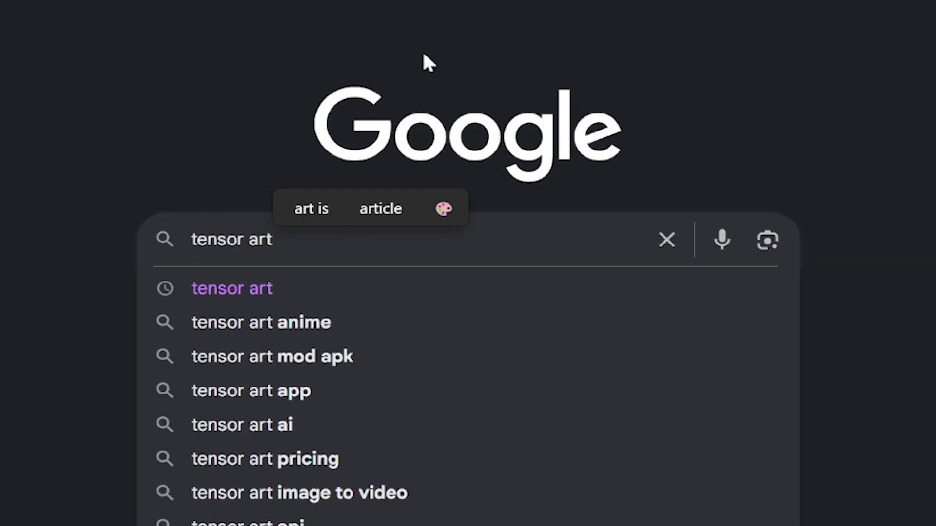
{"action": "key", "text": "Return"}
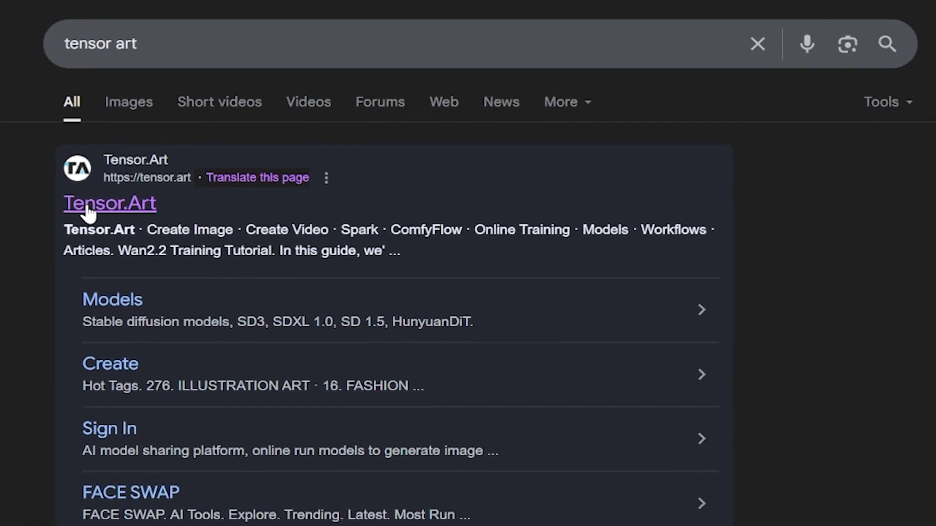
{"action": "middle_click", "coordinate": [110, 181]}
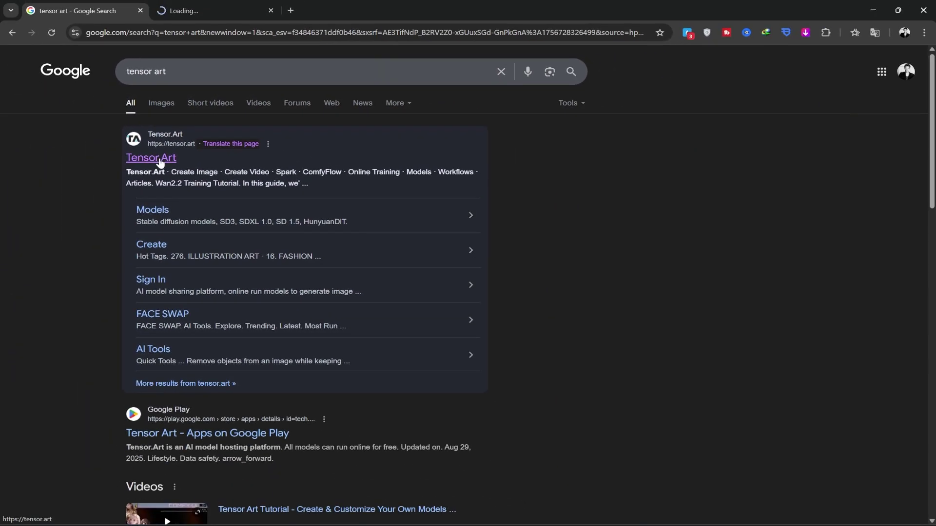
Switch to the Tensor.Art tab and sign in with a Google account.
{"action": "left_click", "coordinate": [207, 13]}
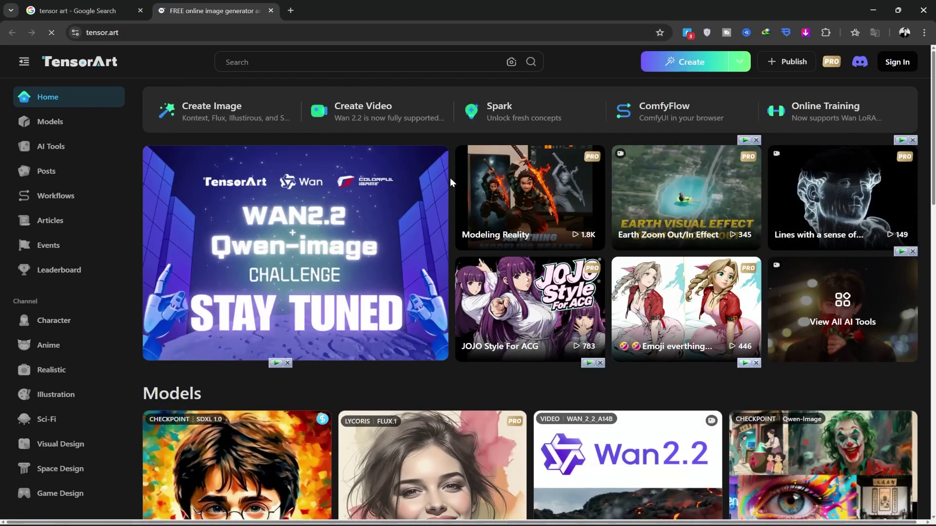
{"action": "left_click", "coordinate": [893, 66]}
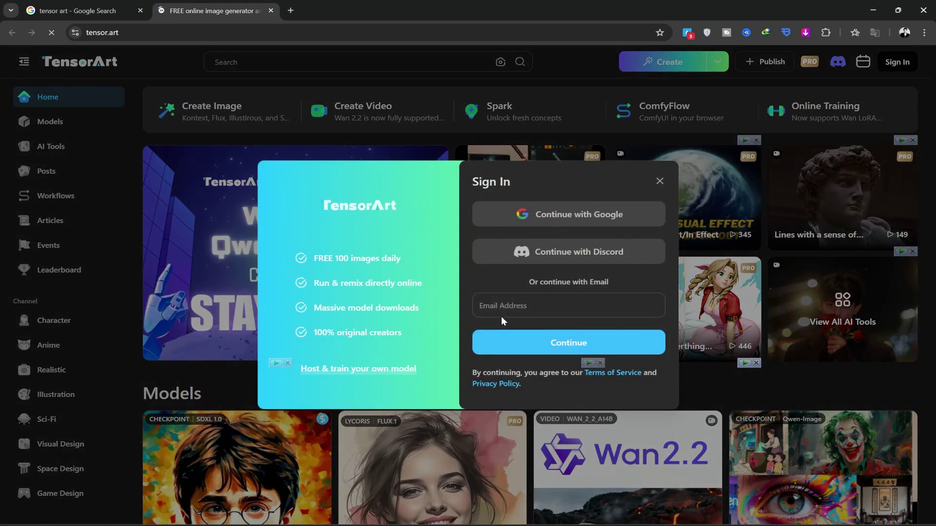
{"action": "left_click", "coordinate": [554, 222]}
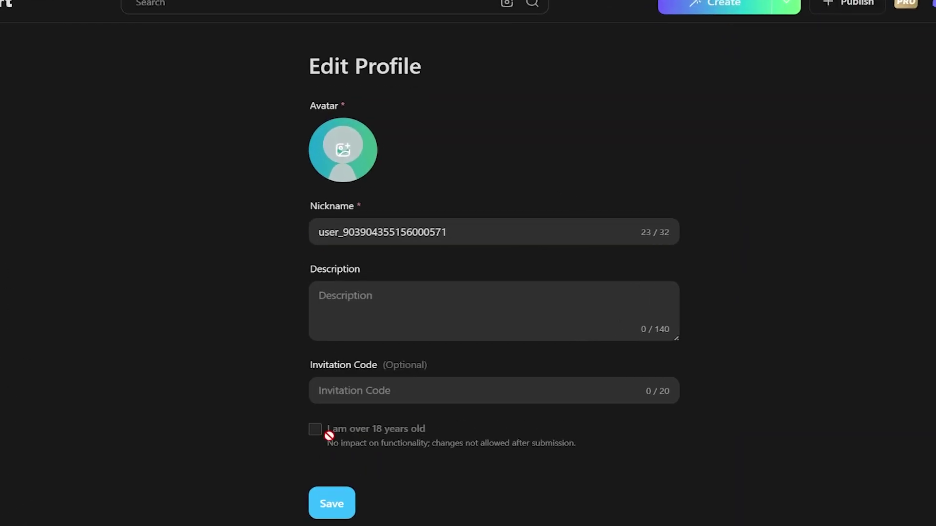
Replace the profile nickname with a new one and save the profile.
{"action": "left_click_drag", "start_coordinate": [459, 232], "coordinate": [314, 231]}
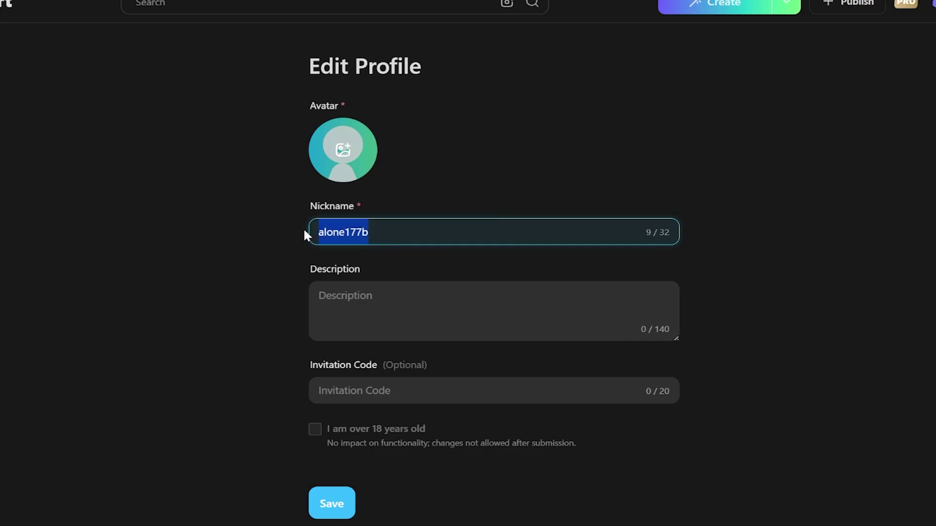
{"action": "type", "text": "behnam"}
{"action": "left_click", "coordinate": [332, 503]}
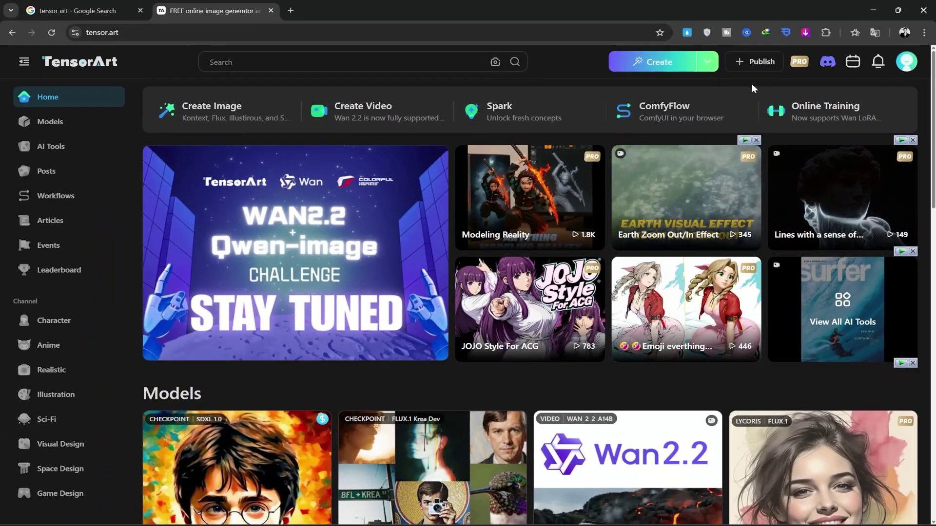
{"action": "scroll", "coordinate": [696, 226], "scroll_direction": "down", "scroll_amount": 3}
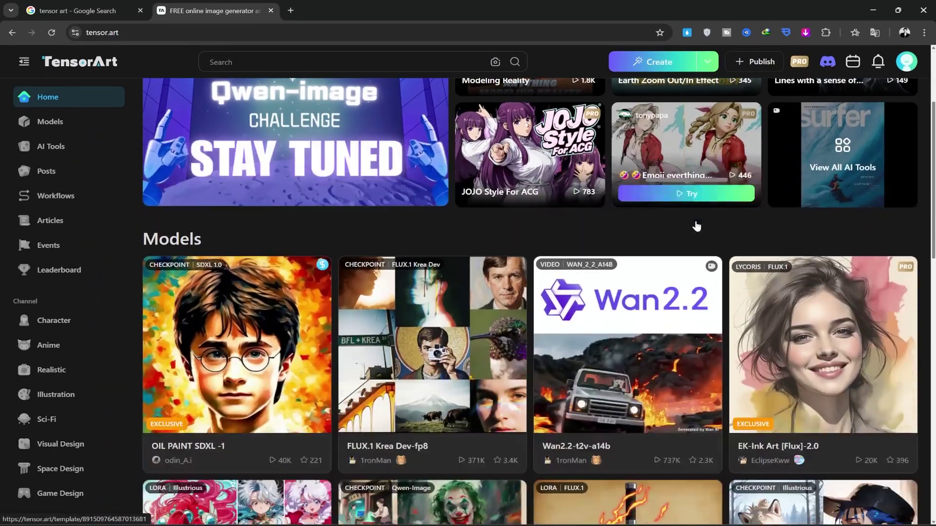
{"action": "scroll", "coordinate": [532, 206], "scroll_direction": "up", "scroll_amount": 1}
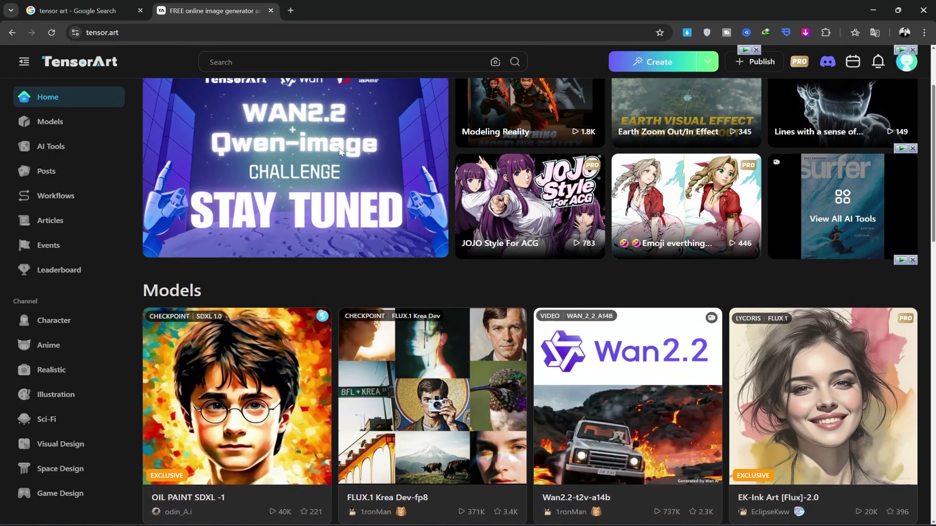
{"action": "scroll", "coordinate": [451, 223], "scroll_direction": "down", "scroll_amount": 5}
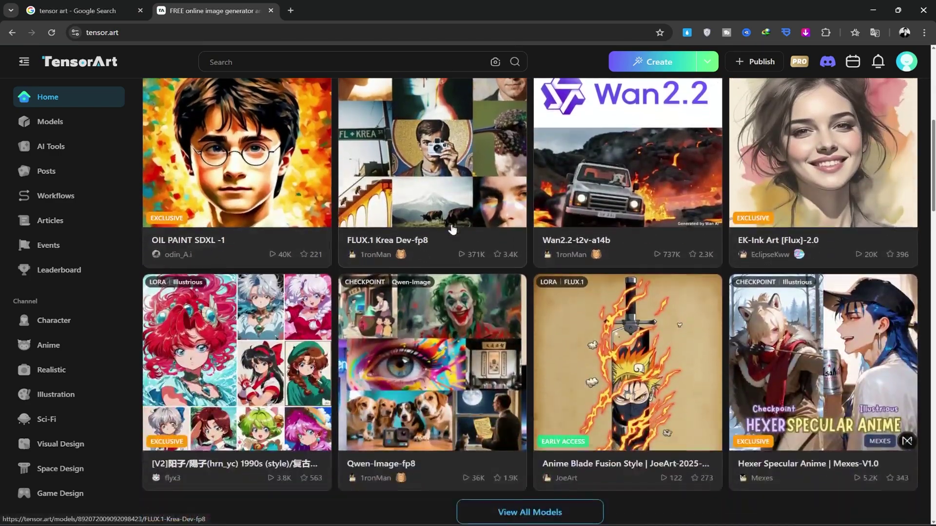
{"action": "scroll", "coordinate": [452, 229], "scroll_direction": "down", "scroll_amount": 2}
{"action": "scroll", "coordinate": [452, 229], "scroll_direction": "down", "scroll_amount": 2}
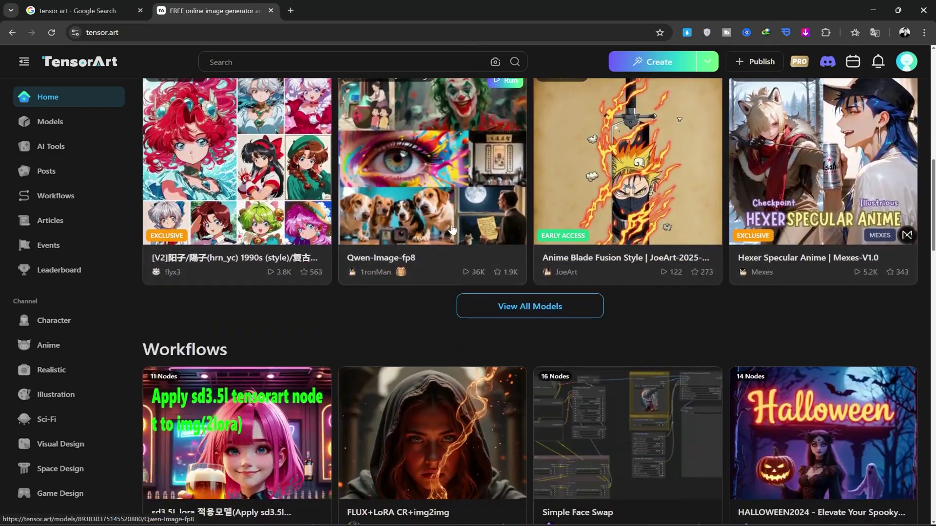
{"action": "scroll", "coordinate": [452, 229], "scroll_direction": "down", "scroll_amount": 1}
{"action": "scroll", "coordinate": [754, 236], "scroll_direction": "up", "scroll_amount": 5}
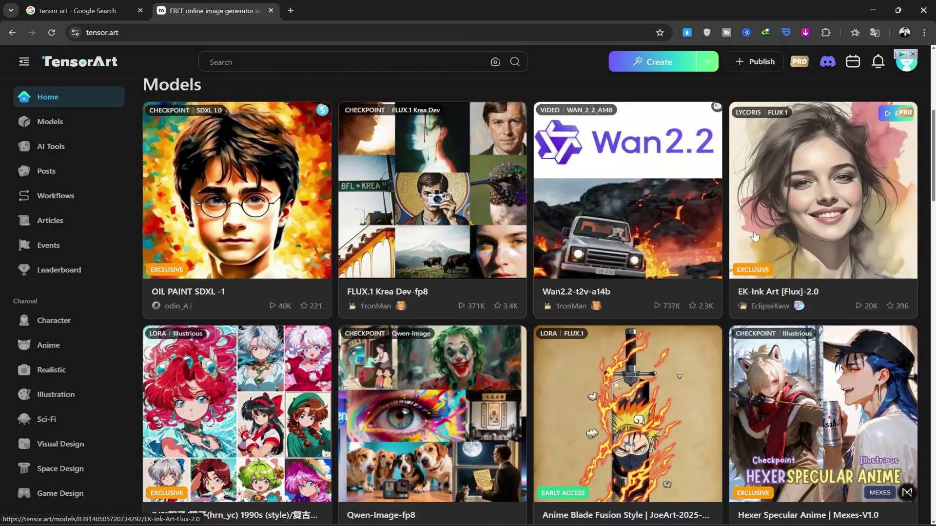
{"action": "scroll", "coordinate": [754, 237], "scroll_direction": "down", "scroll_amount": 8}
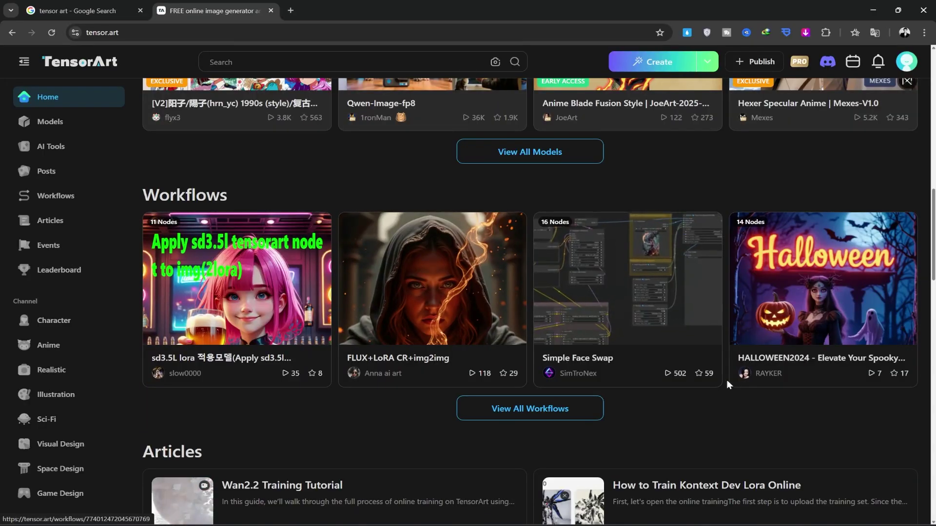
{"action": "scroll", "coordinate": [726, 385], "scroll_direction": "down", "scroll_amount": 13}
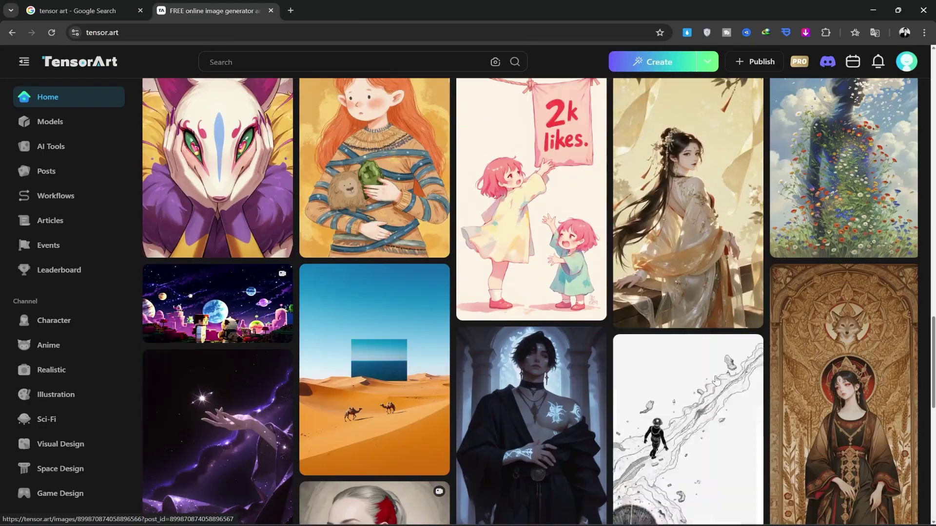
{"action": "scroll", "coordinate": [715, 380], "scroll_direction": "down", "scroll_amount": 11}
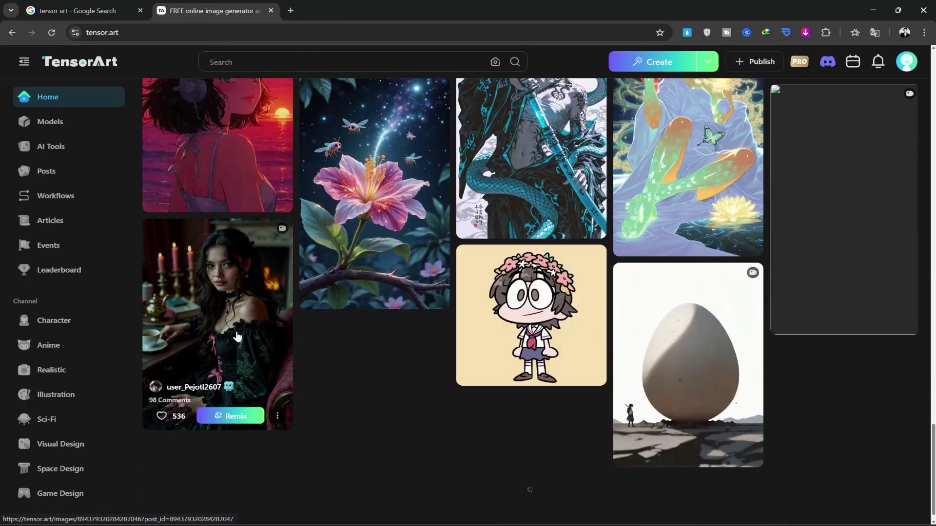
Like the candle-lit woman video post, comment 'nice' on it, then move to the next post.
{"action": "left_click", "coordinate": [236, 332]}
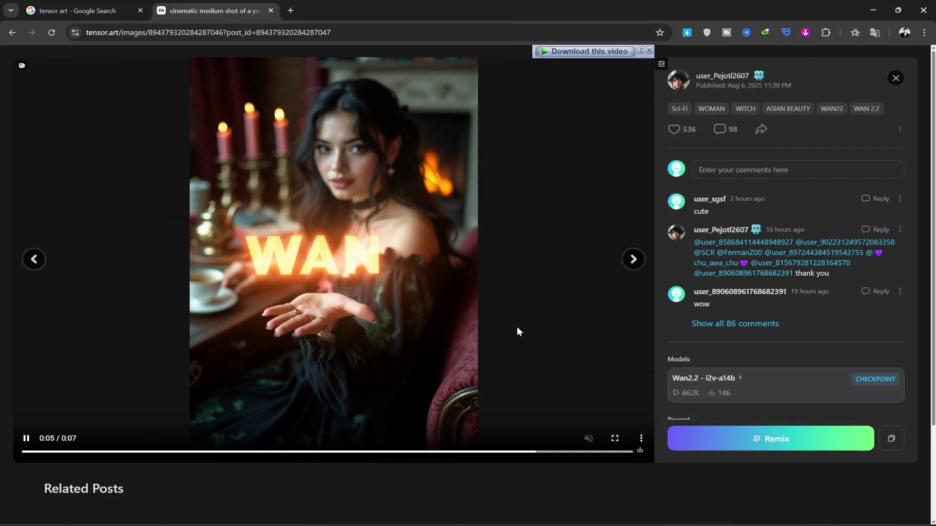
{"action": "left_click", "coordinate": [674, 130]}
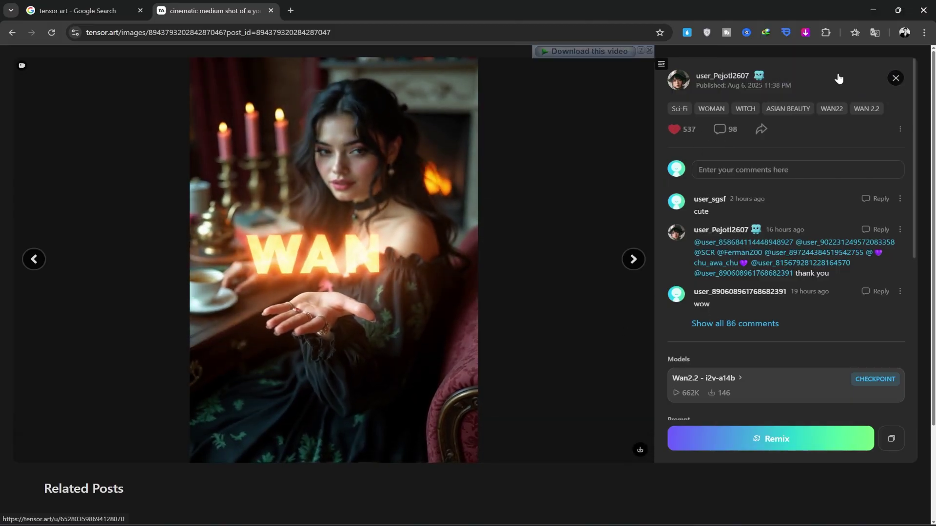
{"action": "left_click", "coordinate": [727, 168]}
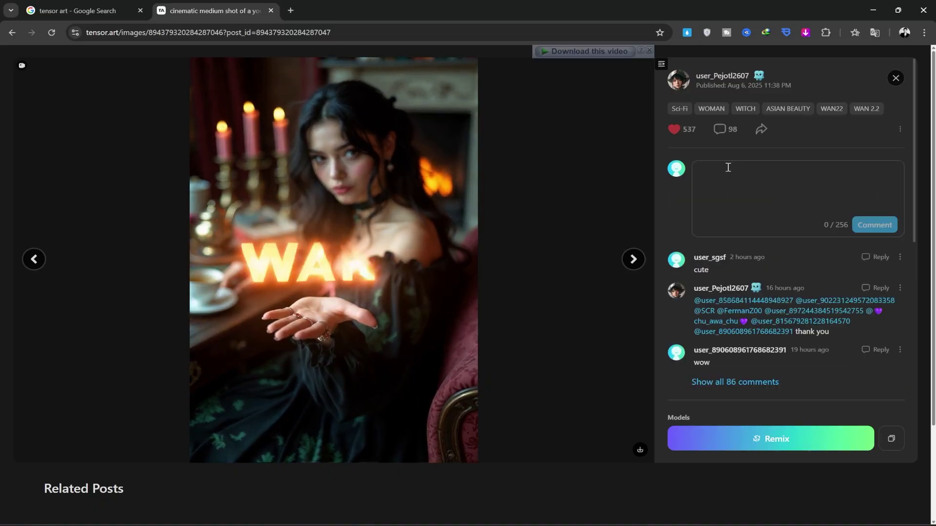
{"action": "type", "text": "nice"}
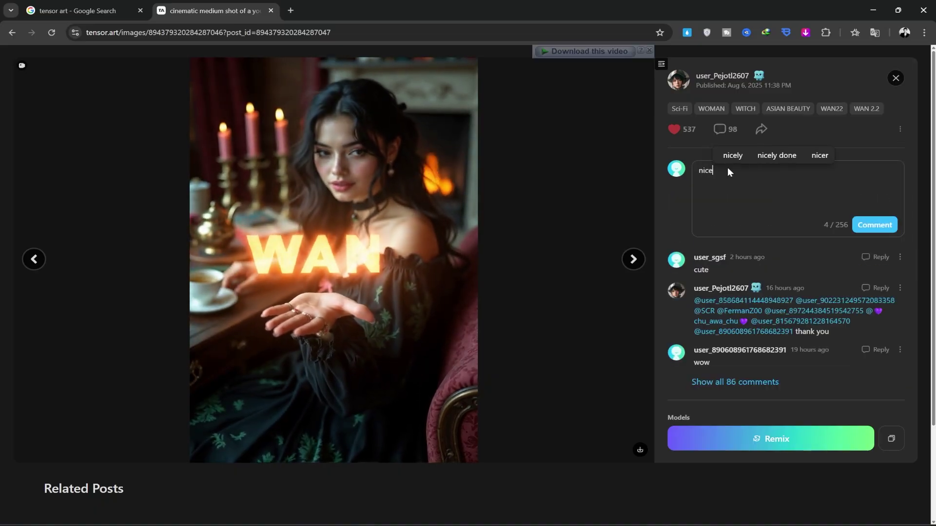
{"action": "left_click", "coordinate": [857, 224]}
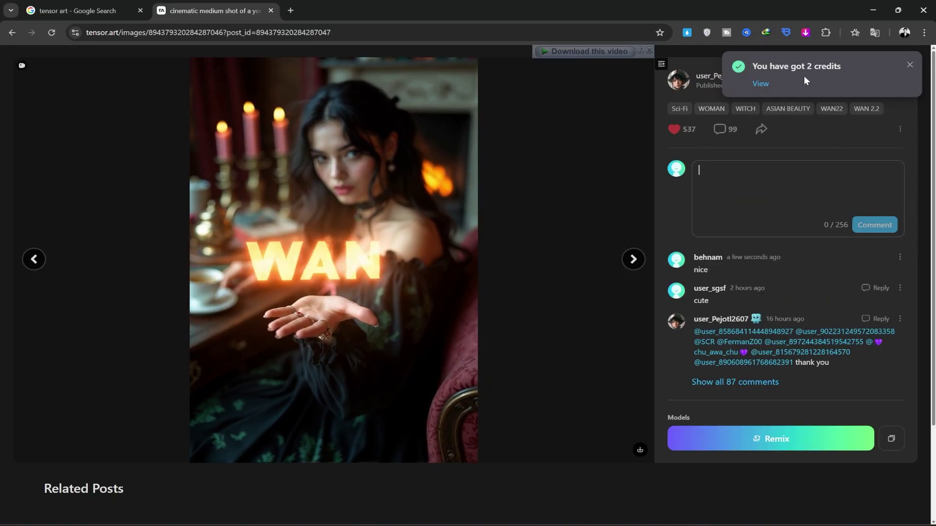
{"action": "left_click", "coordinate": [633, 260]}
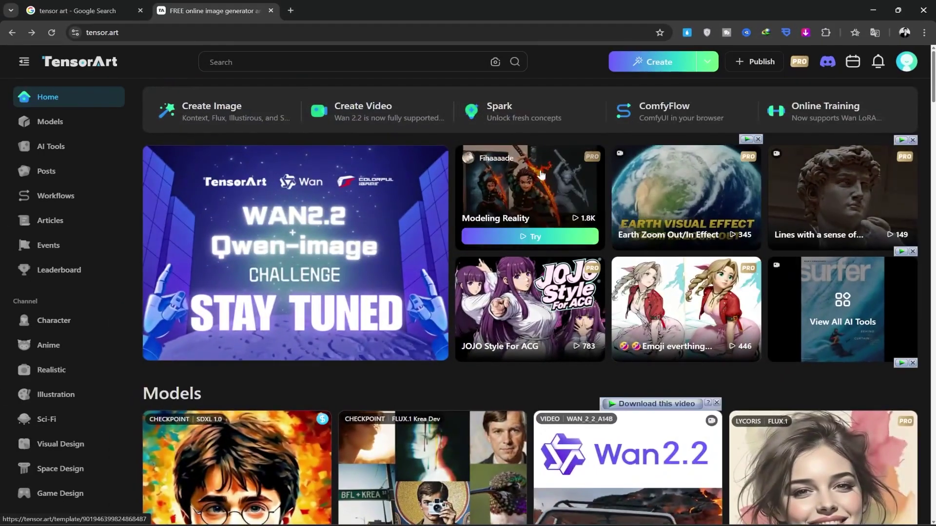
Open the Text2Img generator and review the 90-credit balance: 50 daily plus 40 permanent.
{"action": "left_click", "coordinate": [196, 111]}
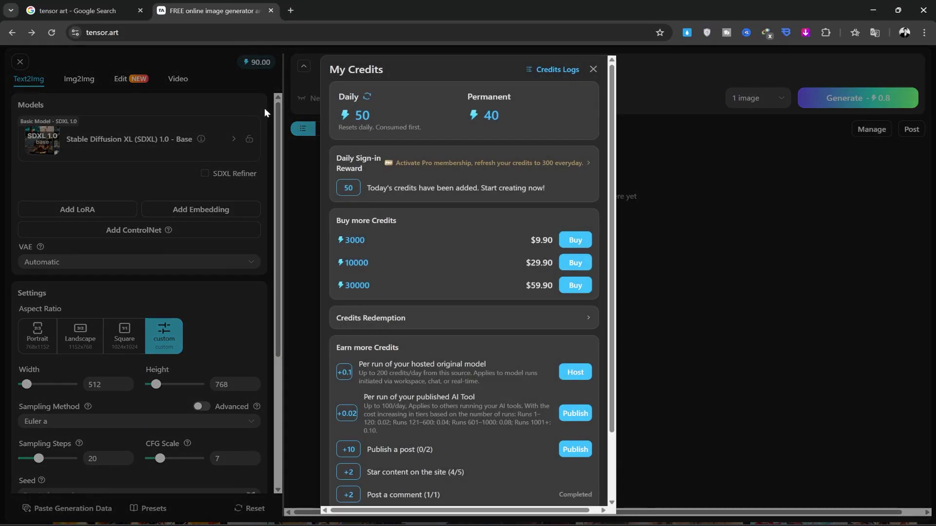
{"action": "left_click", "coordinate": [592, 69]}
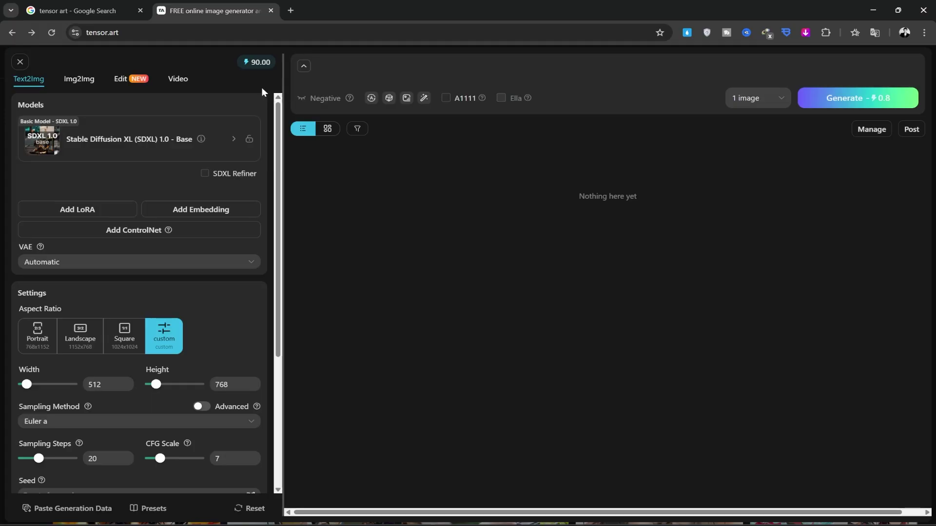
{"action": "left_click", "coordinate": [260, 63]}
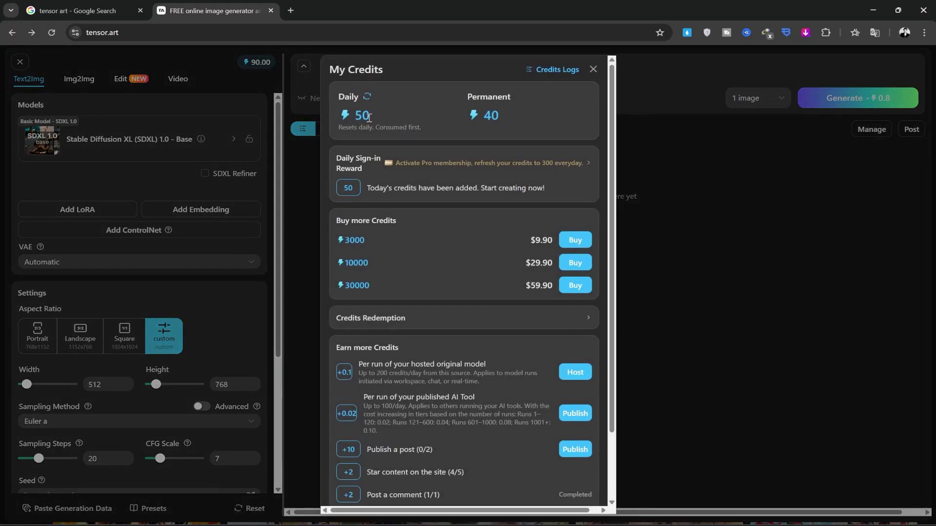
{"action": "scroll", "coordinate": [424, 211], "scroll_direction": "down", "scroll_amount": 2}
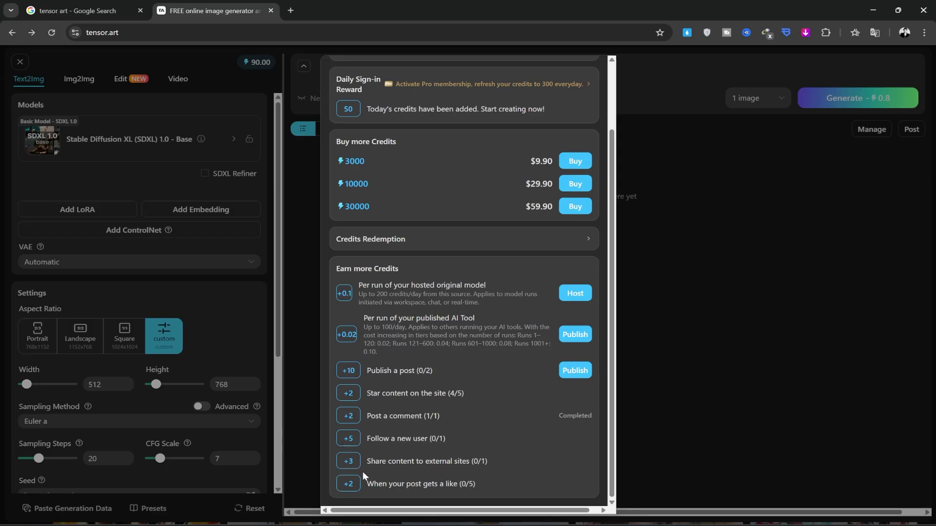
{"action": "scroll", "coordinate": [353, 489], "scroll_direction": "up", "scroll_amount": 2}
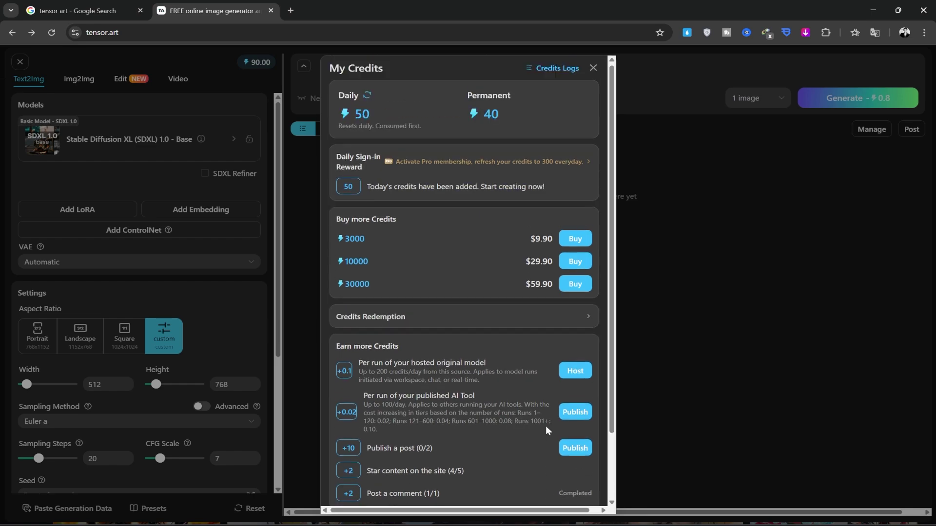
{"action": "left_click", "coordinate": [592, 71]}
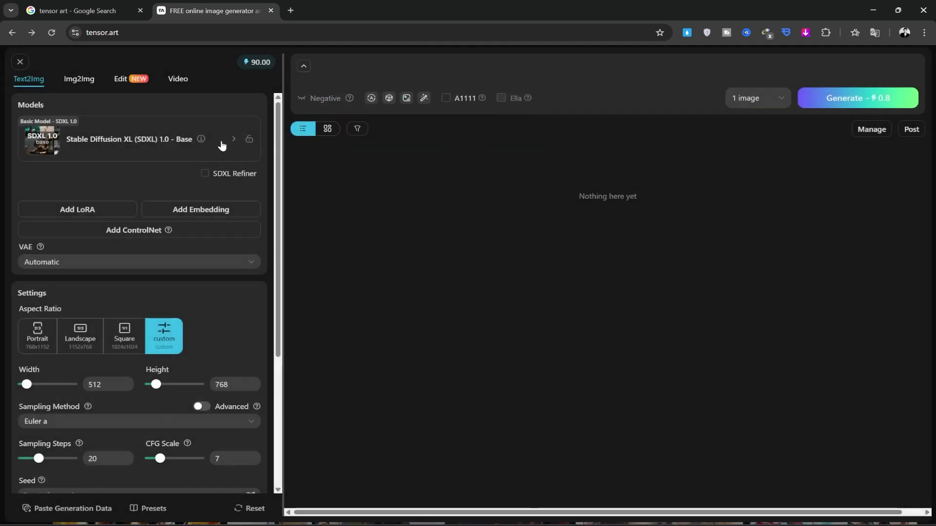
Choose FLUX.1 dev-fp8 as the base model and apply the recommended Euler sampler.
{"action": "left_click", "coordinate": [147, 142]}
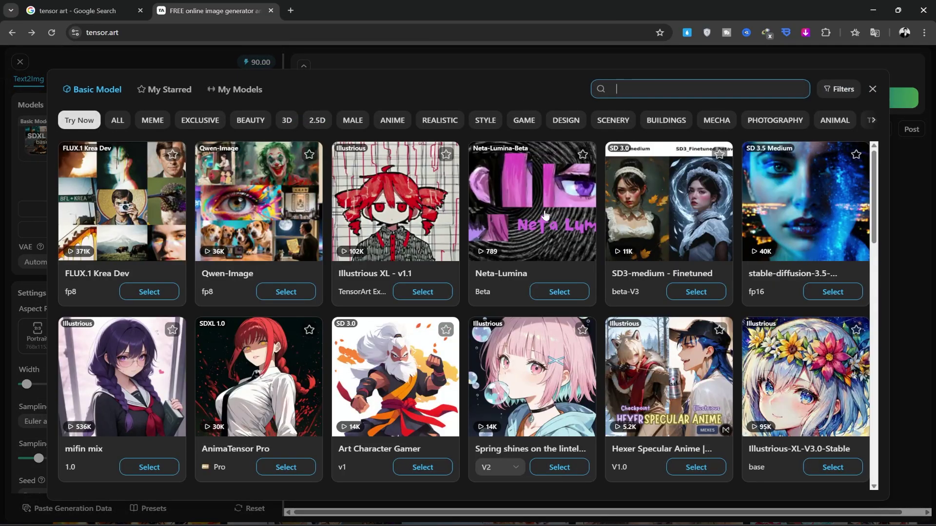
{"action": "scroll", "coordinate": [554, 206], "scroll_direction": "down", "scroll_amount": 5}
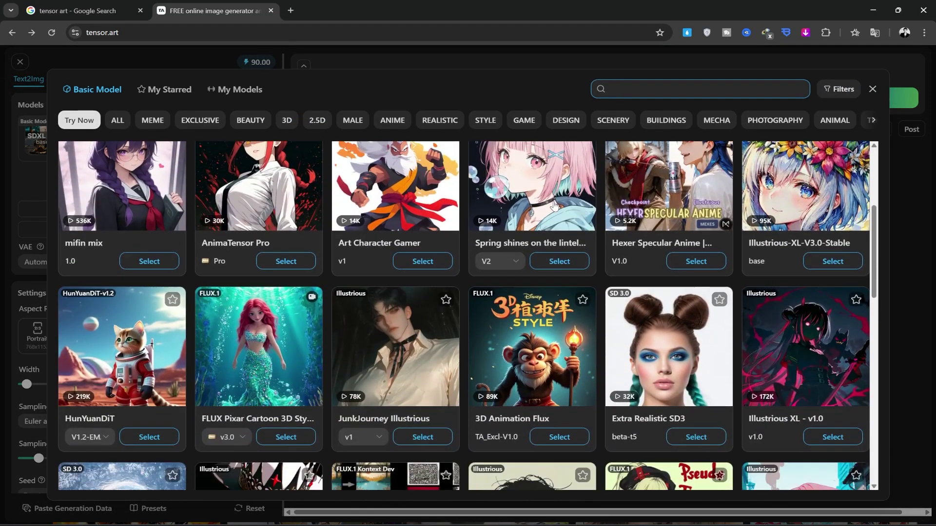
{"action": "scroll", "coordinate": [554, 206], "scroll_direction": "down", "scroll_amount": 1}
{"action": "scroll", "coordinate": [554, 206], "scroll_direction": "down", "scroll_amount": 4}
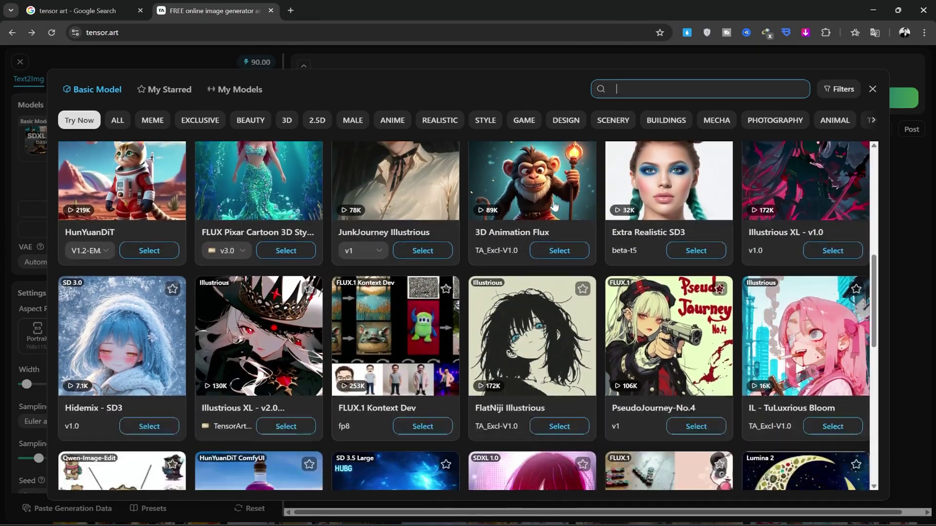
{"action": "scroll", "coordinate": [554, 205], "scroll_direction": "down", "scroll_amount": 5}
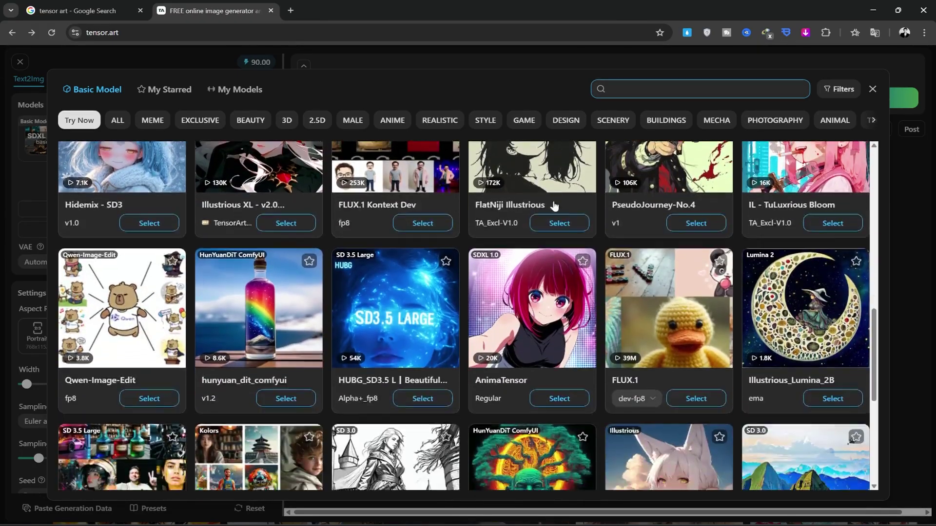
{"action": "scroll", "coordinate": [553, 200], "scroll_direction": "down", "scroll_amount": 10}
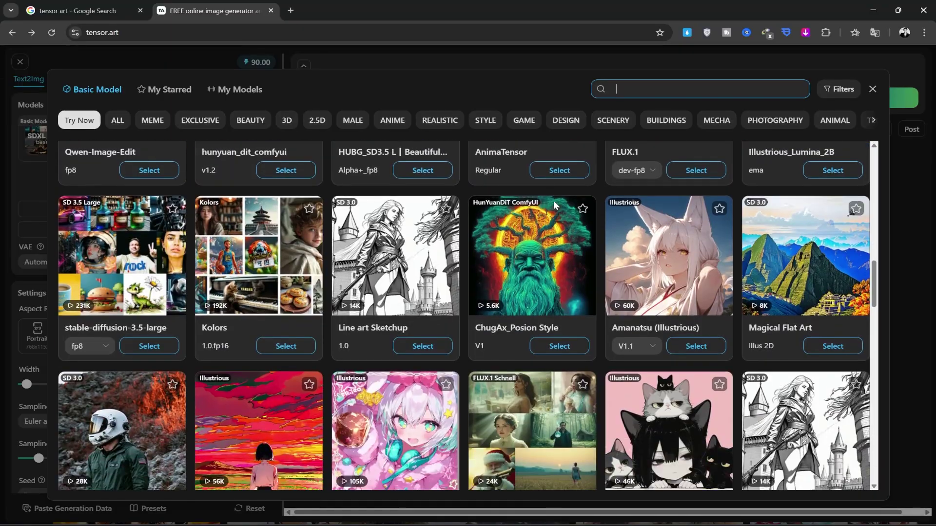
{"action": "scroll", "coordinate": [554, 206], "scroll_direction": "down", "scroll_amount": 10}
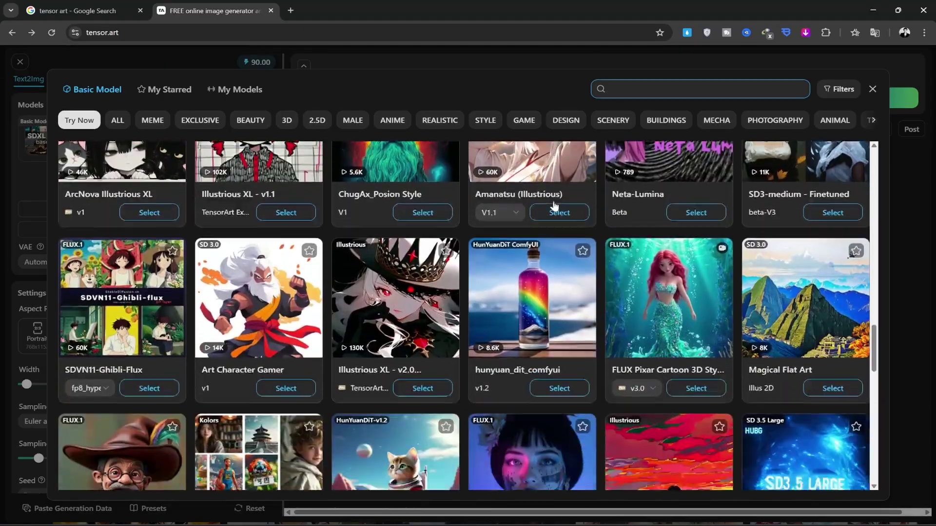
{"action": "scroll", "coordinate": [554, 206], "scroll_direction": "down", "scroll_amount": 4}
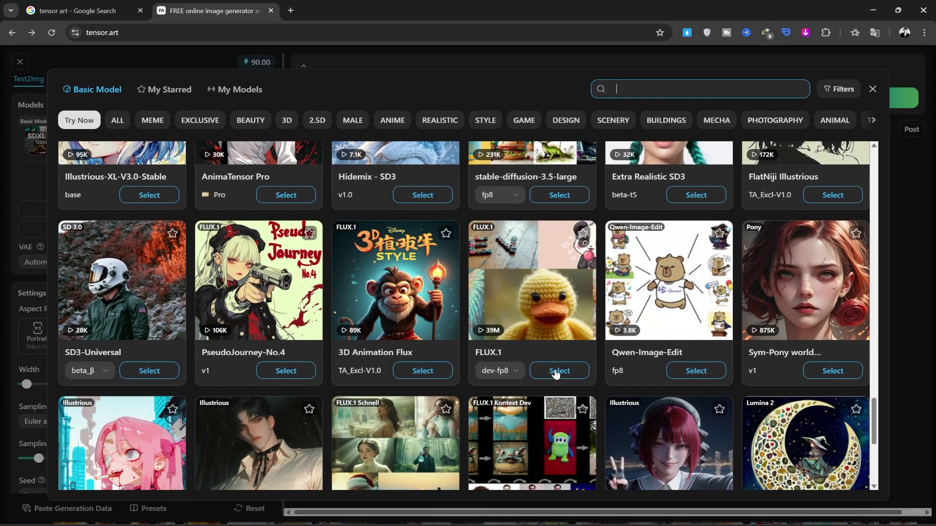
{"action": "left_click", "coordinate": [555, 371]}
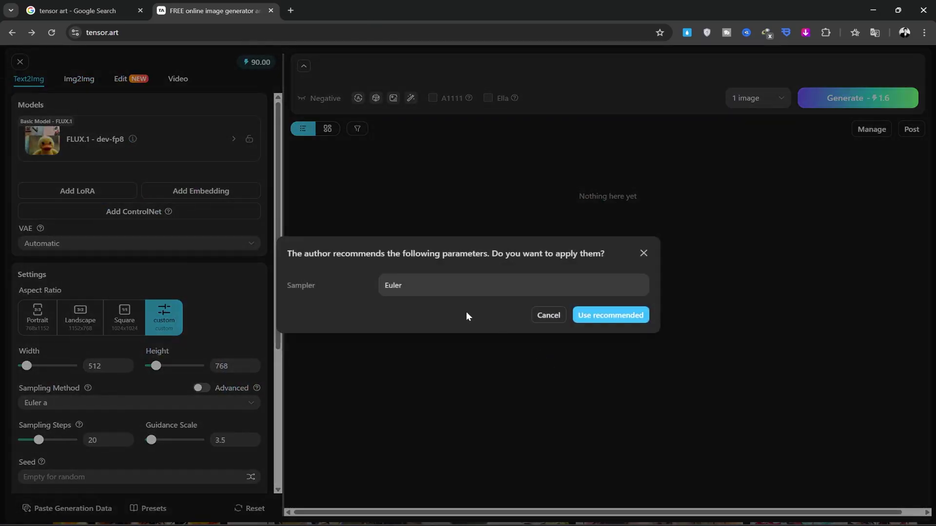
{"action": "left_click", "coordinate": [609, 318]}
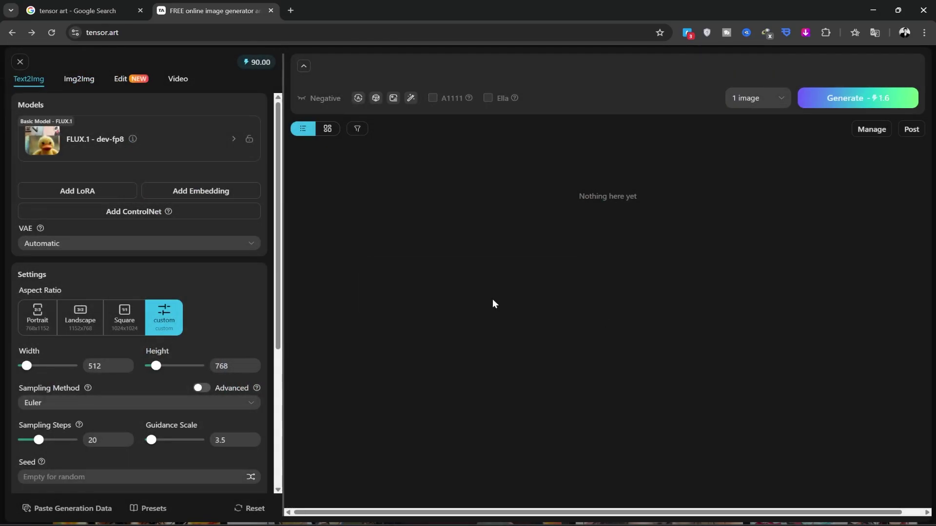
Search the LoRA list for 'fl' and add the FLUX Cinematic V1 LoRA.
{"action": "left_click", "coordinate": [101, 190]}
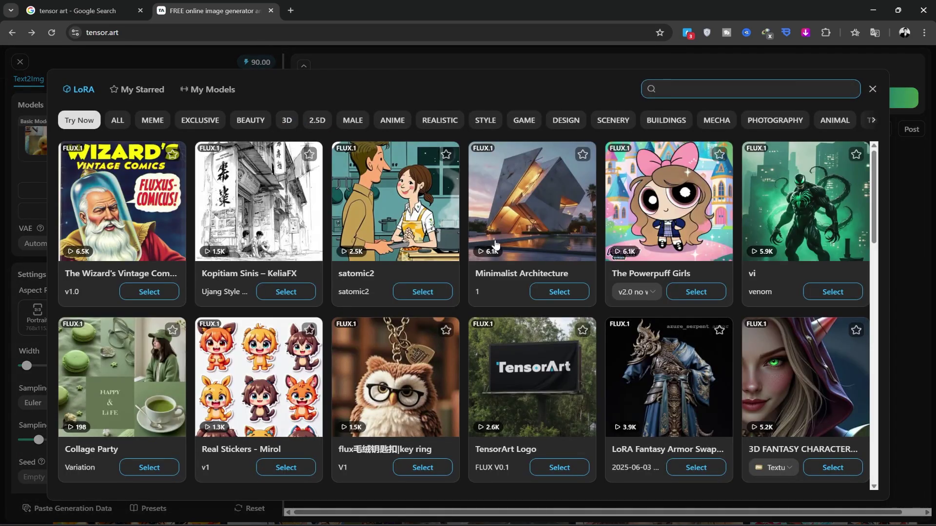
{"action": "scroll", "coordinate": [559, 258], "scroll_direction": "down", "scroll_amount": 3}
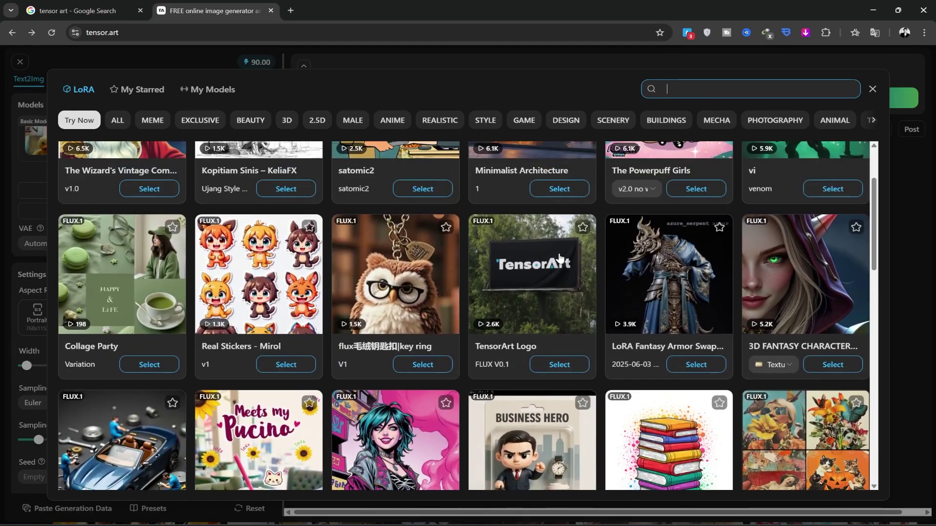
{"action": "type", "text": "flux"}
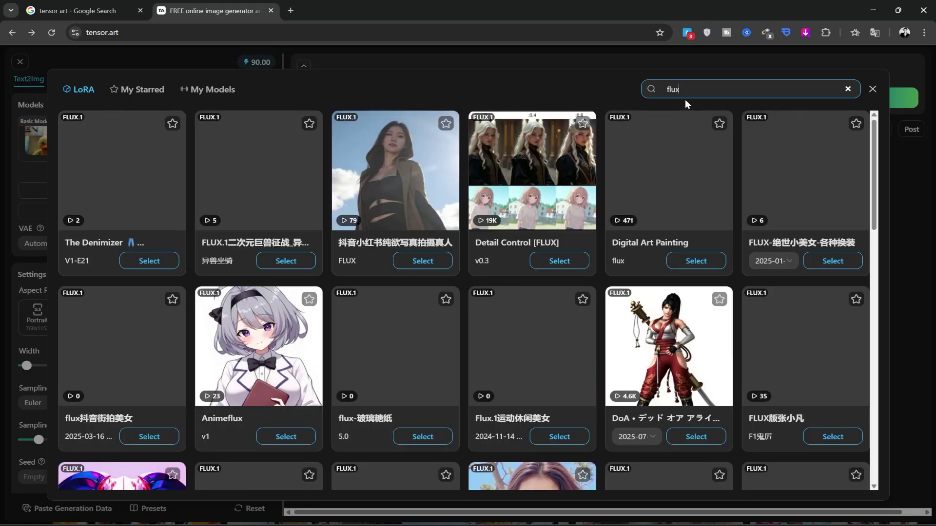
{"action": "scroll", "coordinate": [511, 194], "scroll_direction": "down", "scroll_amount": 10}
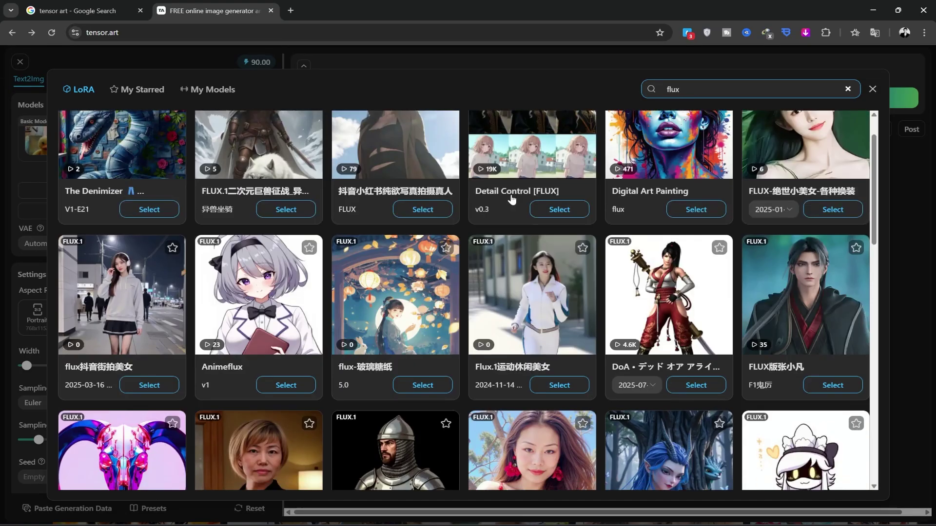
{"action": "scroll", "coordinate": [511, 197], "scroll_direction": "down", "scroll_amount": 10}
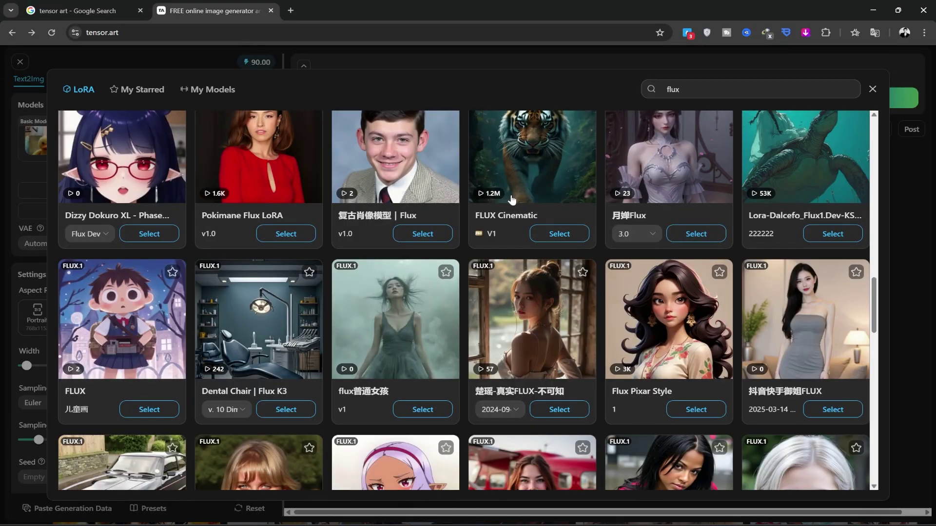
{"action": "left_click", "coordinate": [511, 199]}
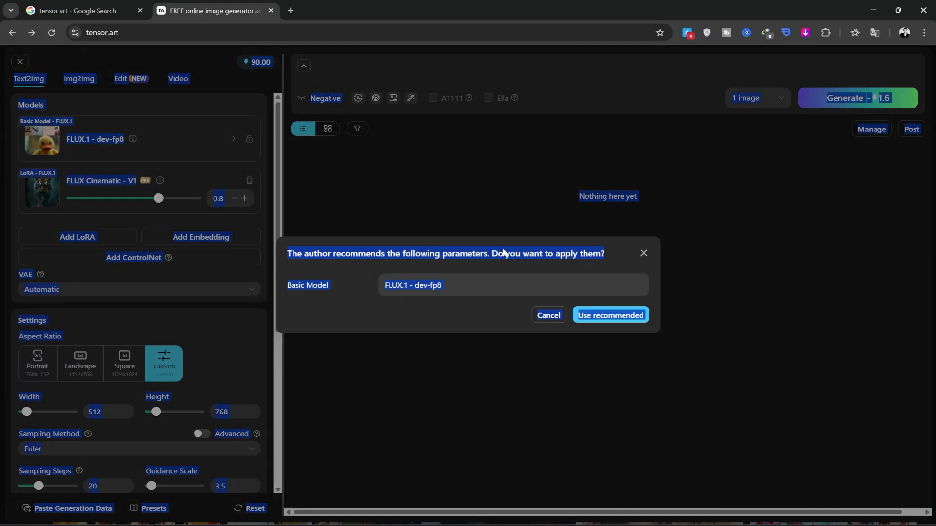
{"action": "left_click", "coordinate": [548, 315]}
Search 'curv' and add the Curvy body ver2 LoRA, accepting its recommended parameters.
{"action": "left_click", "coordinate": [77, 237]}
{"action": "double_click", "coordinate": [685, 89]}
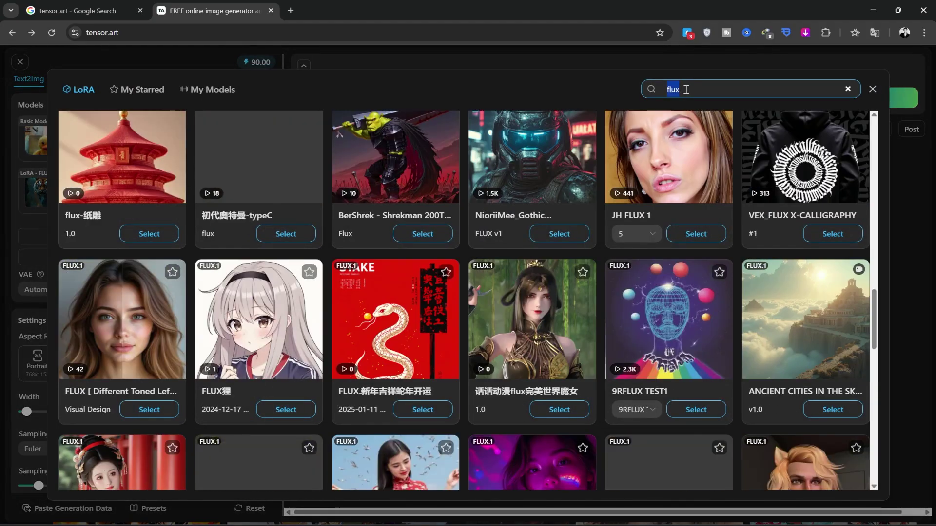
{"action": "type", "text": "curv"}
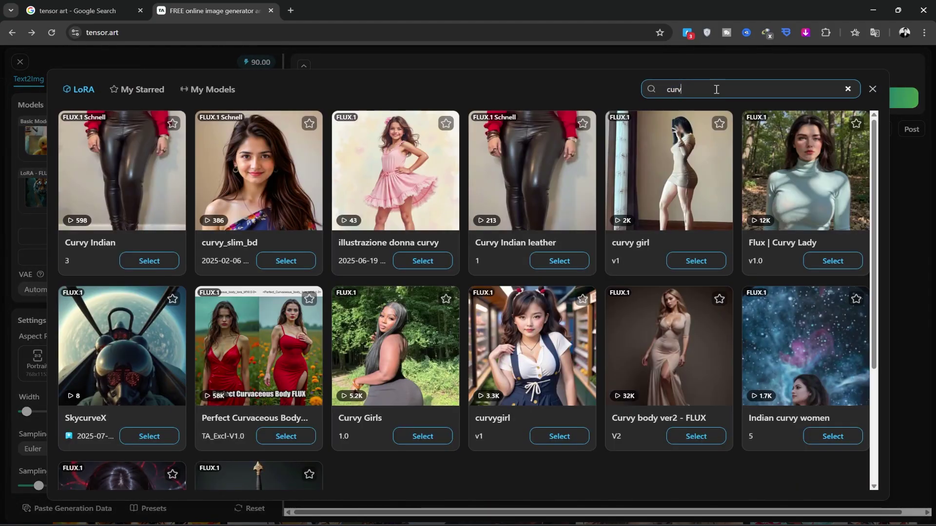
{"action": "left_click", "coordinate": [697, 437]}
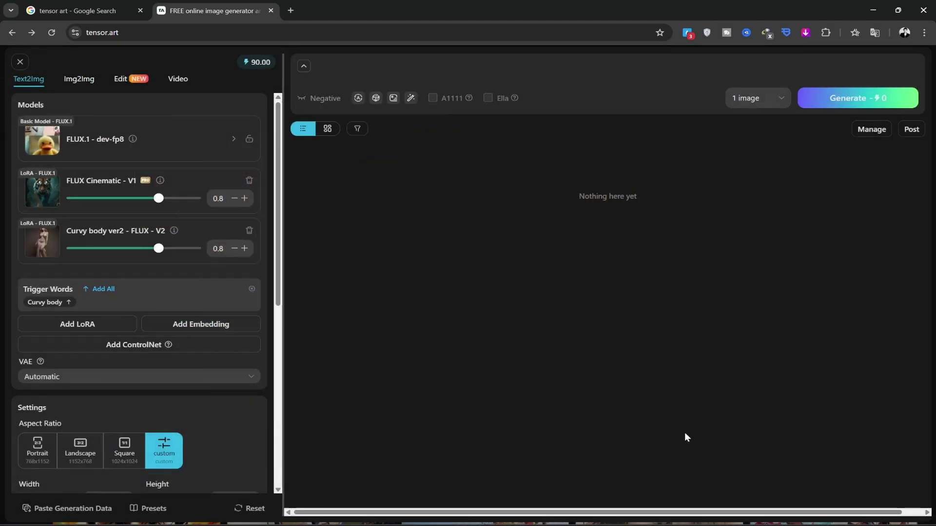
{"action": "left_click", "coordinate": [612, 331]}
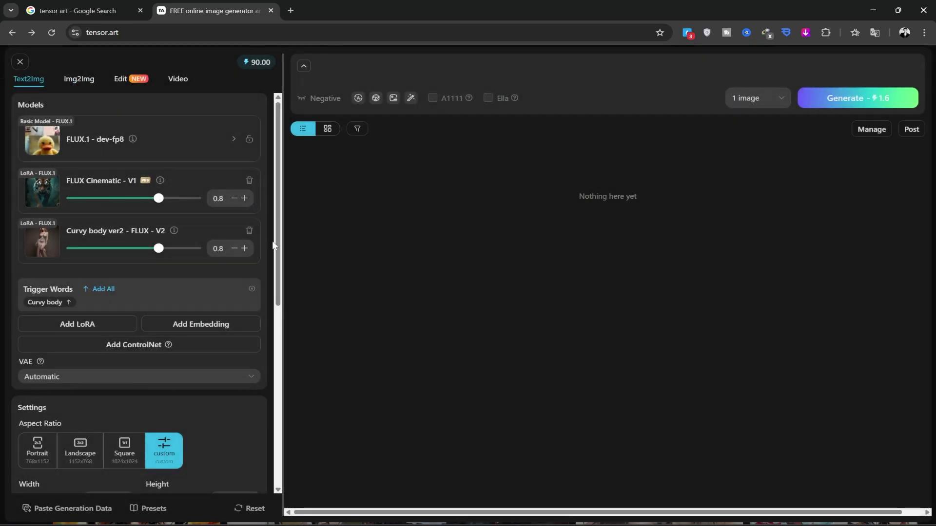
Search 'uncen' and add the Titanforge Uncensor Project LoRA - v1.0.
{"action": "scroll", "coordinate": [273, 244], "scroll_direction": "down", "scroll_amount": 1}
{"action": "left_click", "coordinate": [226, 279]}
{"action": "double_click", "coordinate": [689, 90]}
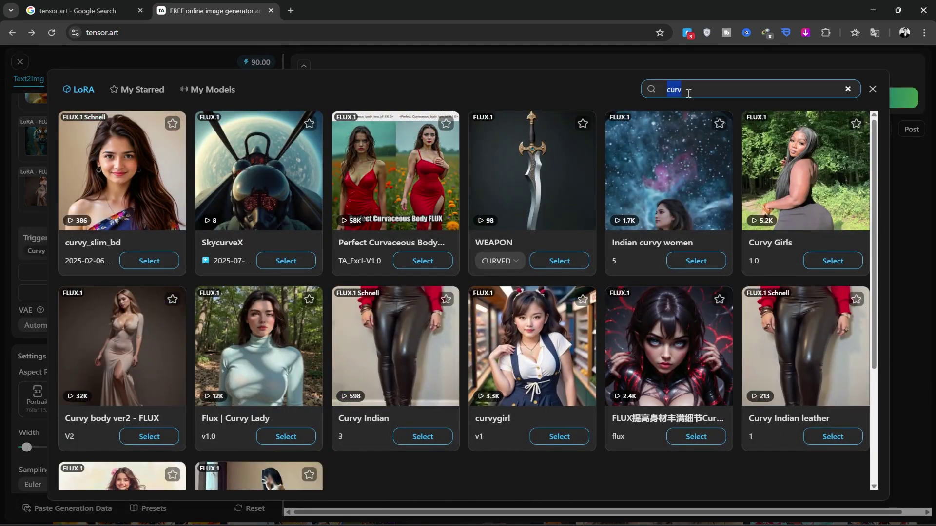
{"action": "type", "text": "uncen"}
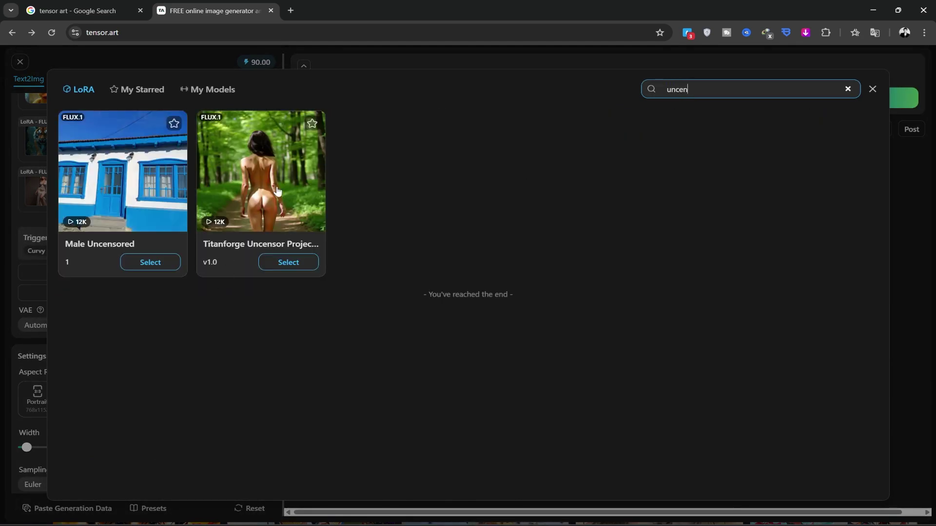
{"action": "left_click", "coordinate": [288, 262]}
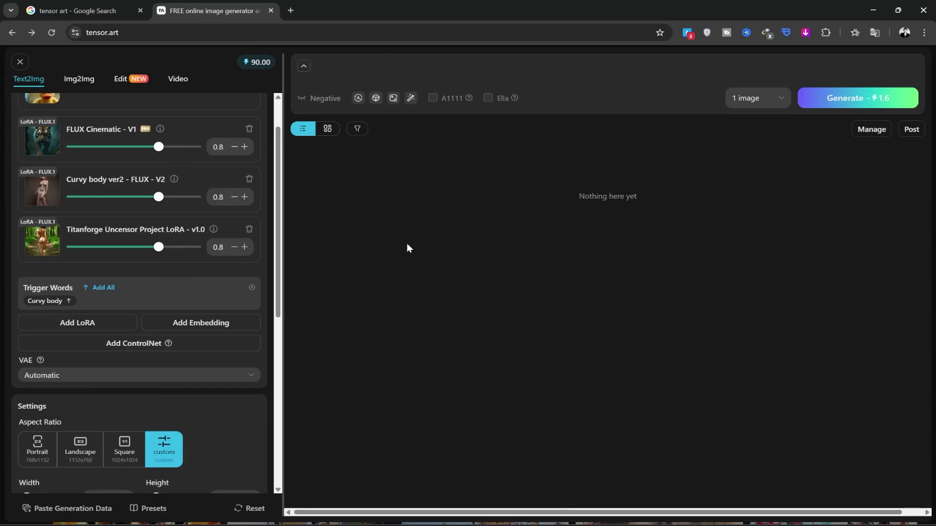
{"action": "scroll", "coordinate": [282, 168], "scroll_direction": "up", "scroll_amount": 1}
Set a custom image size of width 1920 and height 1080.
{"action": "scroll", "coordinate": [190, 351], "scroll_direction": "down", "scroll_amount": 4}
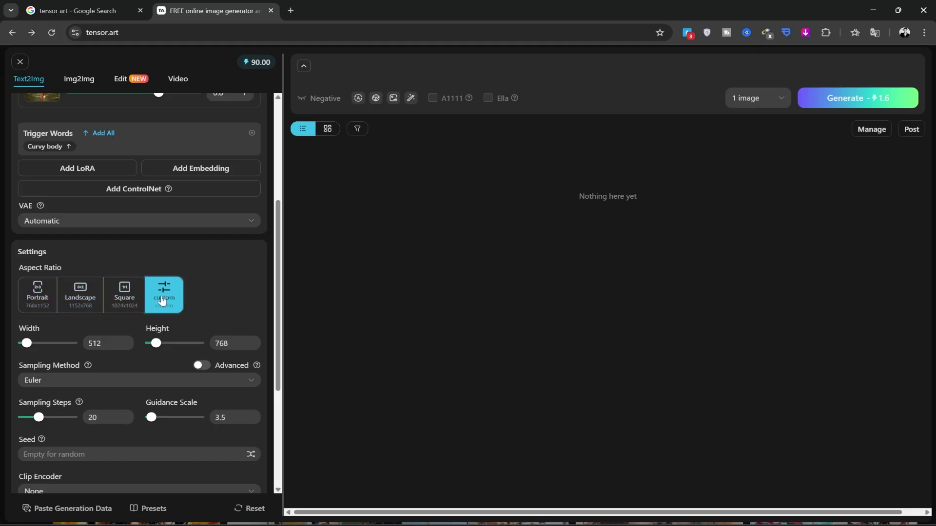
{"action": "left_click", "coordinate": [238, 344]}
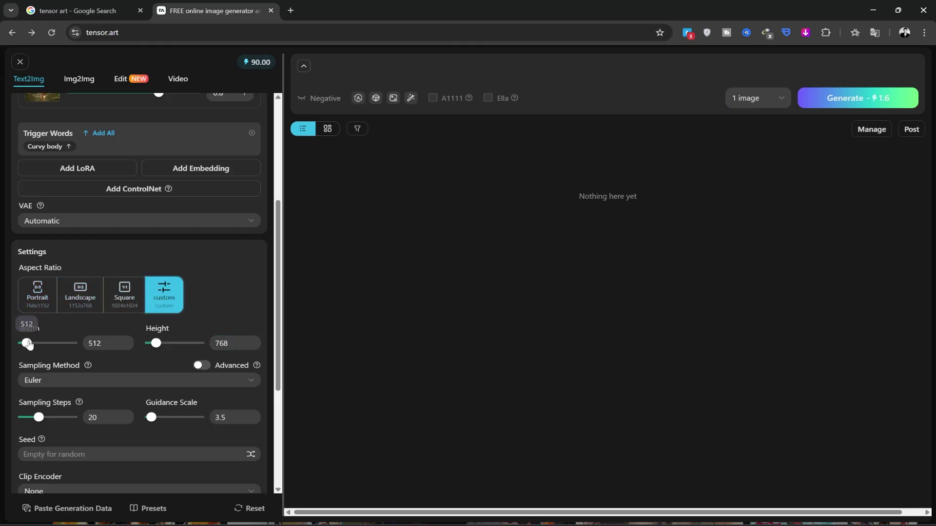
{"action": "left_click_drag", "start_coordinate": [27, 344], "coordinate": [37, 343]}
{"action": "double_click", "coordinate": [102, 343]}
{"action": "type", "text": "1080"}
{"action": "double_click", "coordinate": [229, 344]}
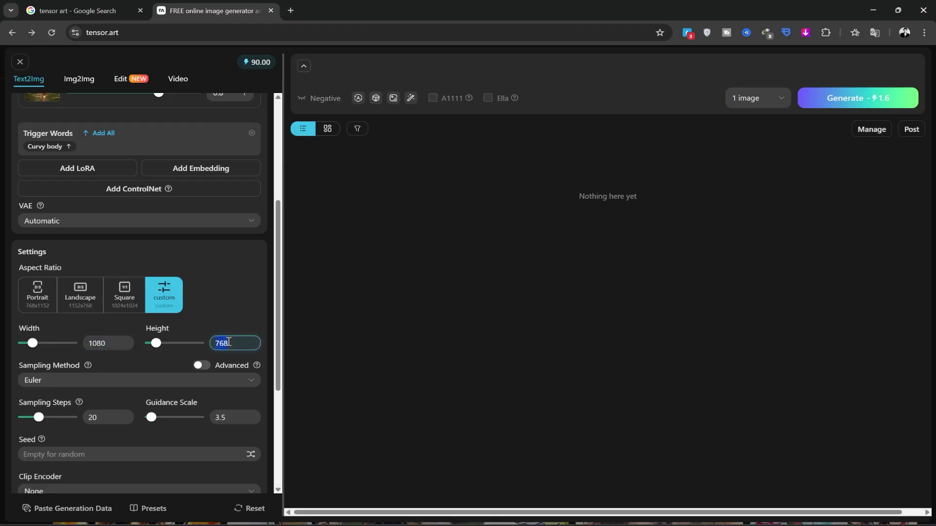
{"action": "type", "text": "1920"}
{"action": "left_click", "coordinate": [122, 344]}
{"action": "double_click", "coordinate": [113, 345]}
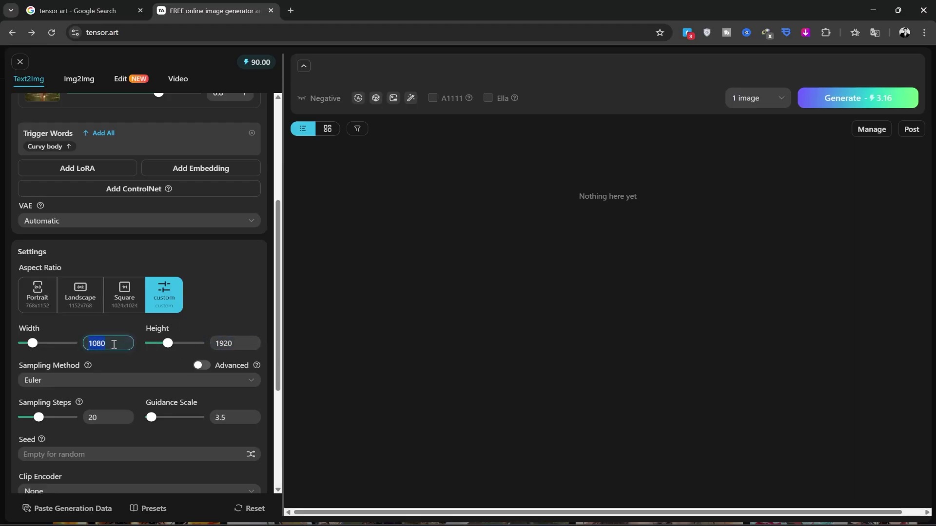
{"action": "type", "text": "1920"}
{"action": "double_click", "coordinate": [230, 343]}
{"action": "type", "text": "1080"}
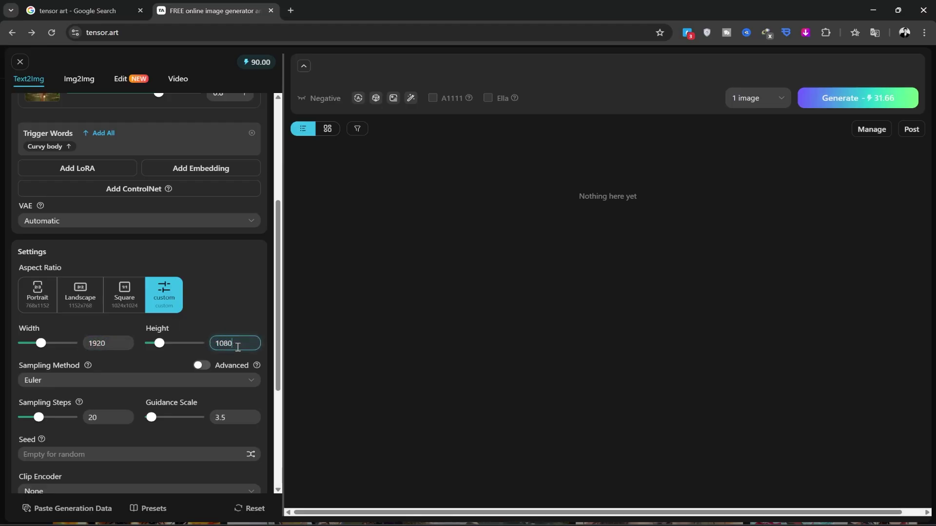
{"action": "left_click", "coordinate": [159, 365]}
Toggle Upscale and ADetailer on and back off, leaving both disabled.
{"action": "scroll", "coordinate": [61, 395], "scroll_direction": "down", "scroll_amount": 2}
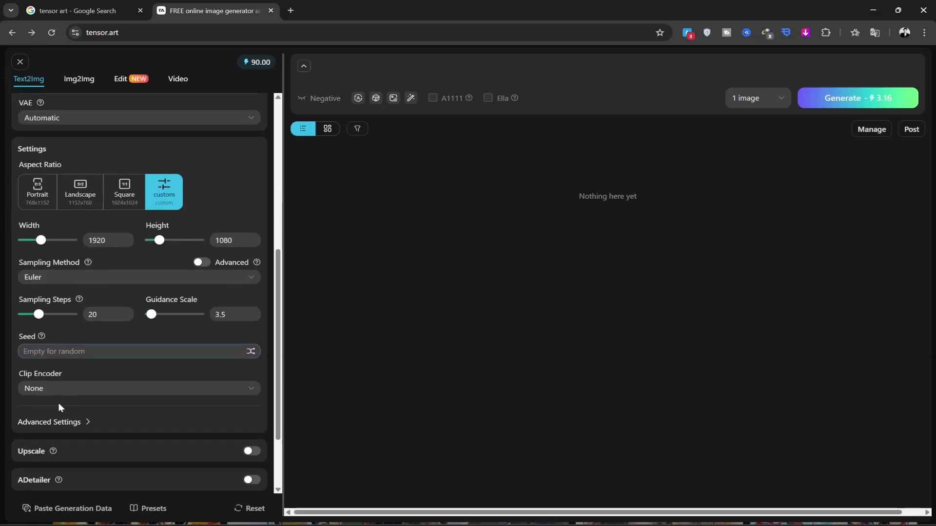
{"action": "scroll", "coordinate": [78, 413], "scroll_direction": "down", "scroll_amount": 2}
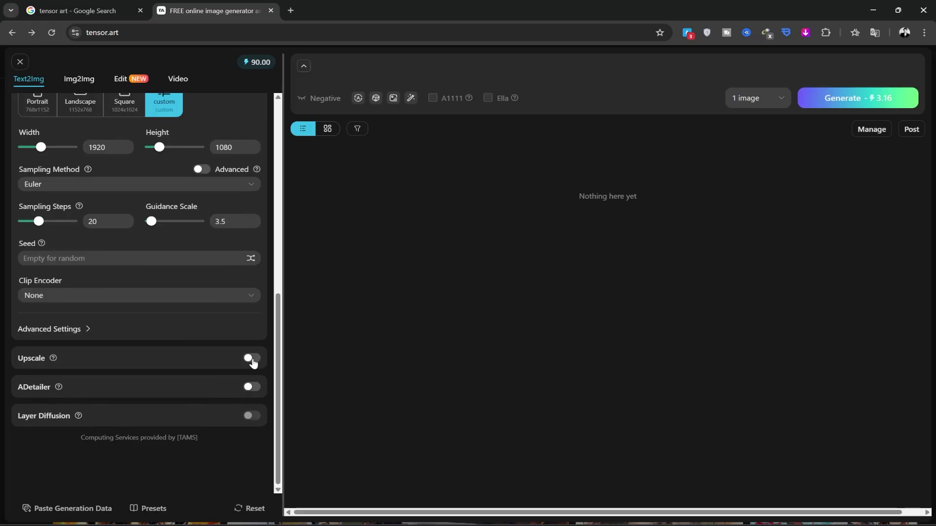
{"action": "left_click", "coordinate": [252, 359]}
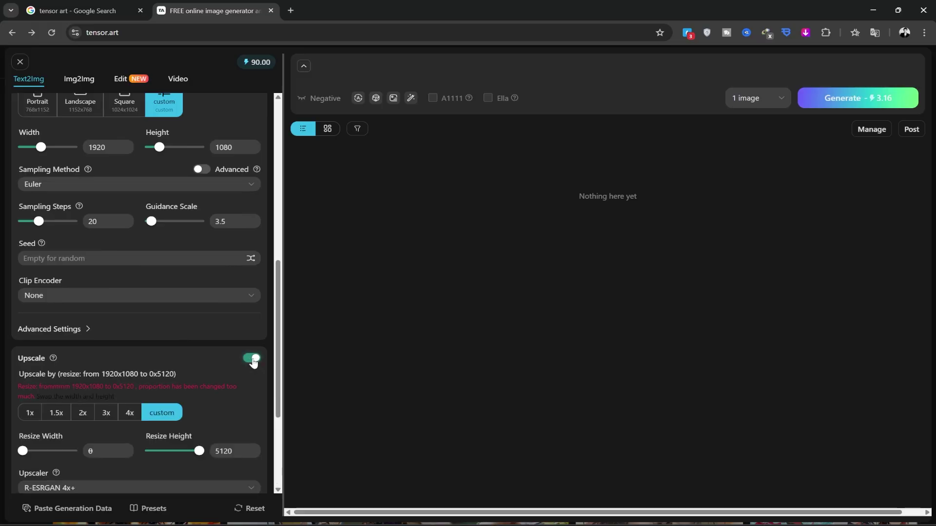
{"action": "left_click", "coordinate": [252, 359]}
{"action": "left_click", "coordinate": [251, 387]}
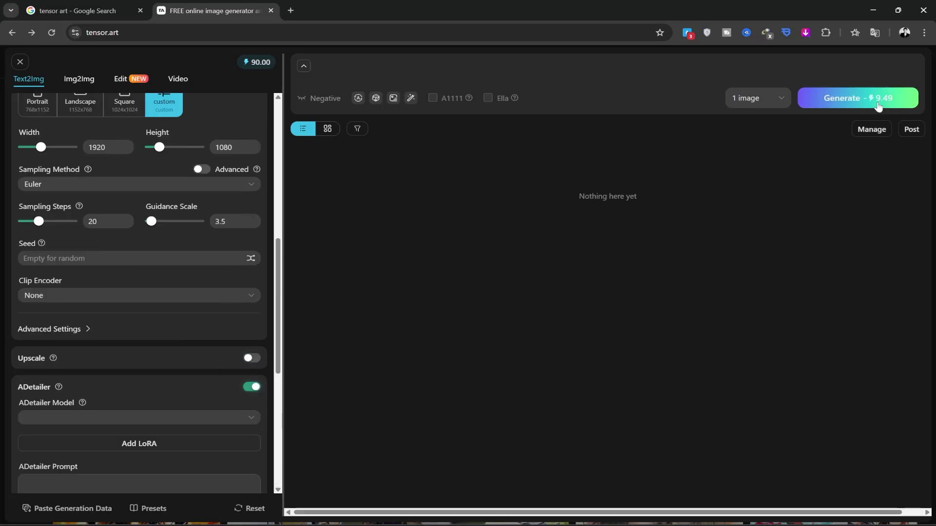
{"action": "left_click", "coordinate": [251, 387]}
Enter the prompt 'studio portrait with cinematic lighting: a beautiful young woman with a charismatic face…' with soft side lighting.
{"action": "scroll", "coordinate": [269, 228], "scroll_direction": "up", "scroll_amount": 8}
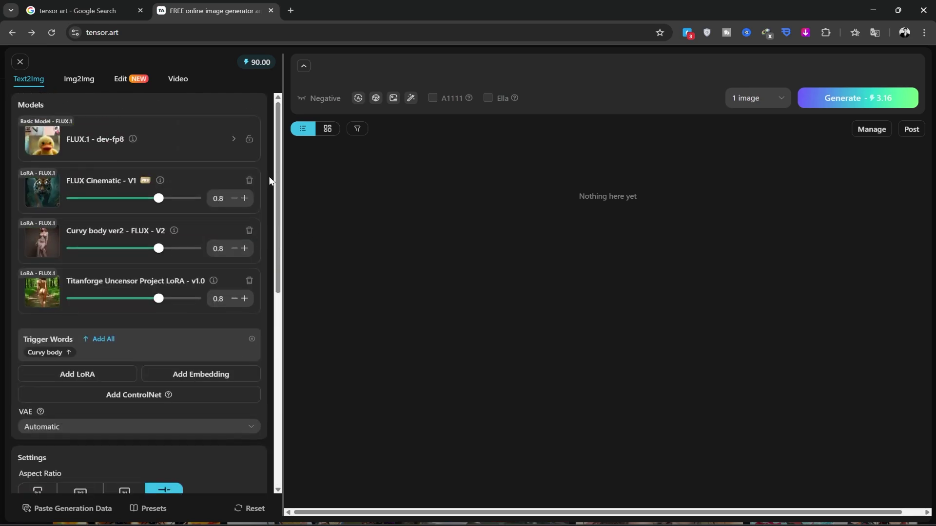
{"action": "left_click", "coordinate": [376, 67]}
{"action": "type", "text": "studio portrait with cinem"}
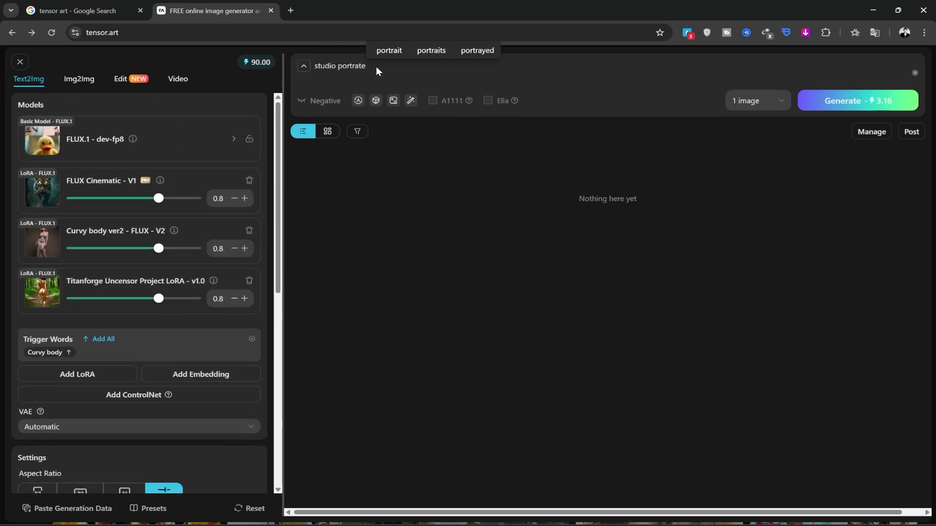
{"action": "type", "text": "atic lighting"}
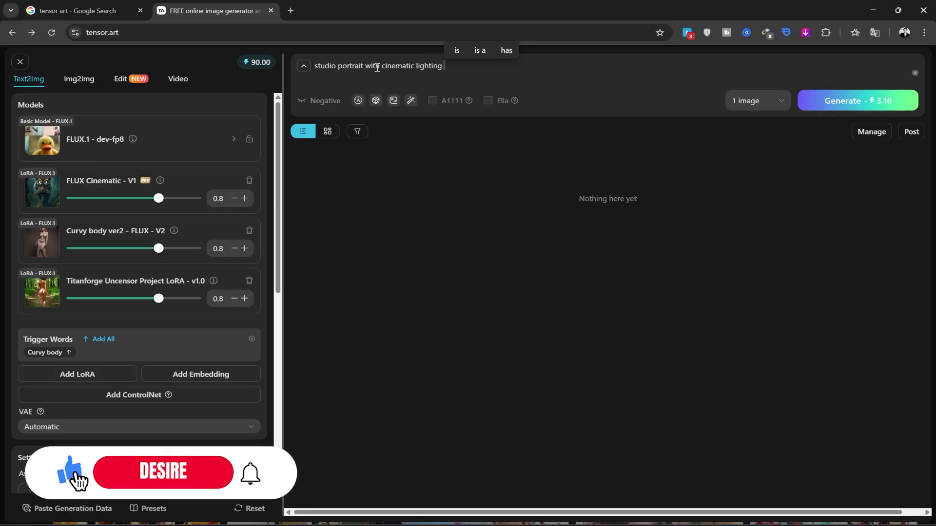
{"action": "type", "text": ": a beautiful young woman with a charirisma"}
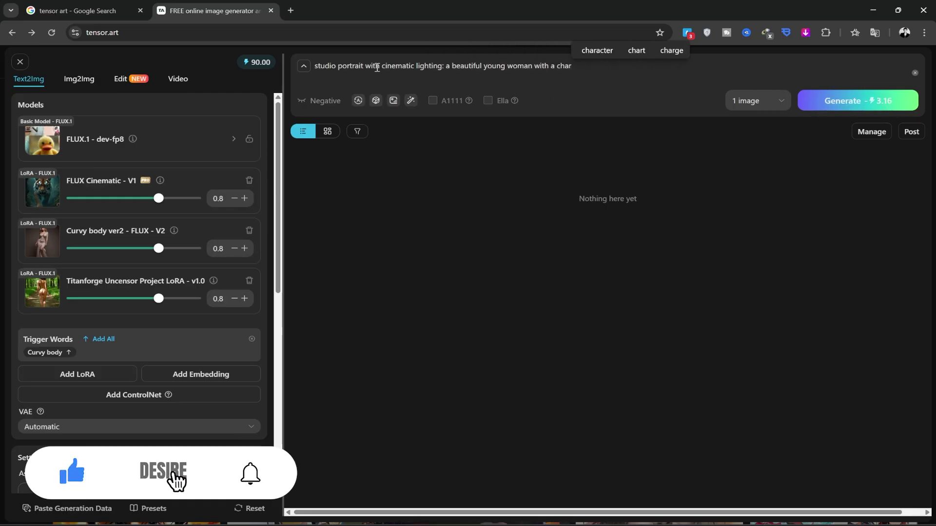
{"action": "key", "text": "BackSpace"}
{"action": "key", "text": "BackSpace"}
{"action": "key", "text": "End"}
{"action": "type", "text": "tic face"}
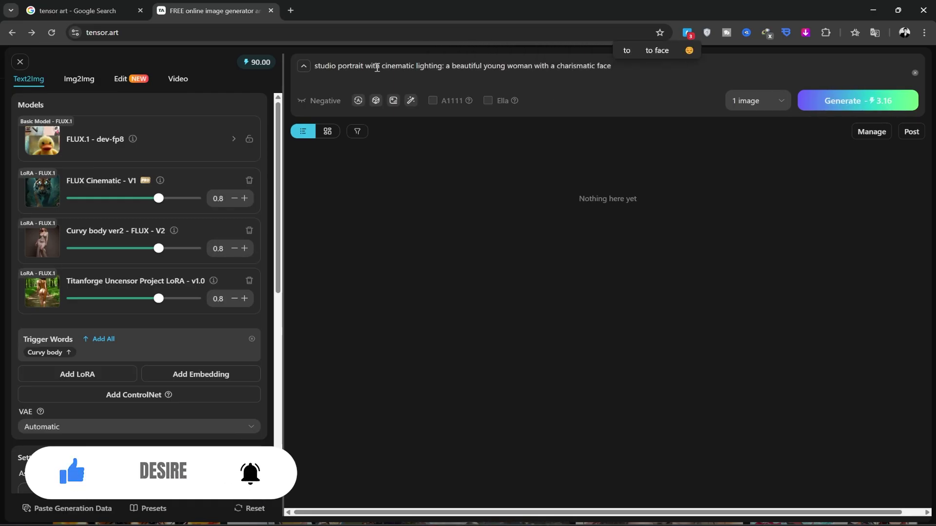
{"action": "type", "text": " wearing a combination of bikini an"}
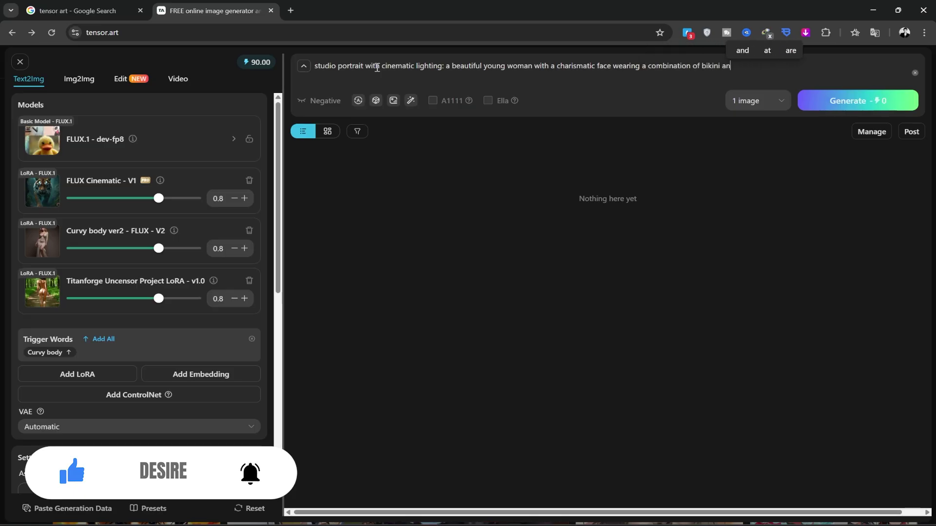
{"action": "type", "text": "d leotard , soft lighting from "}
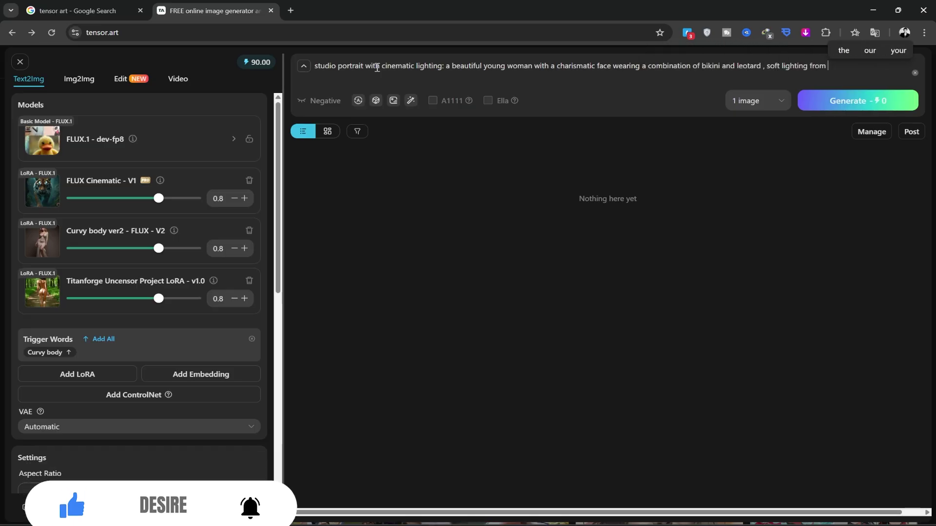
{"action": "type", "text": "the side , dark and deep background"}
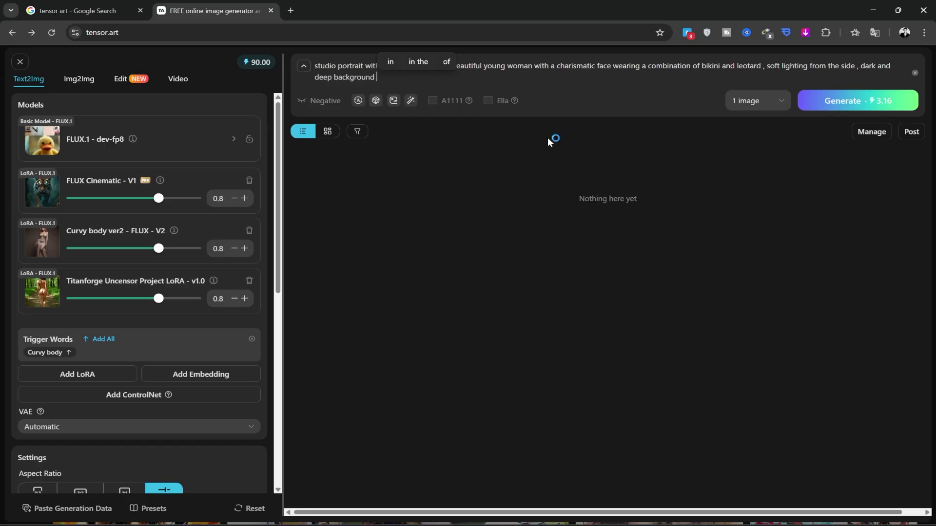
Keep the image count at 1 and generate the portrait.
{"action": "left_click", "coordinate": [776, 101]}
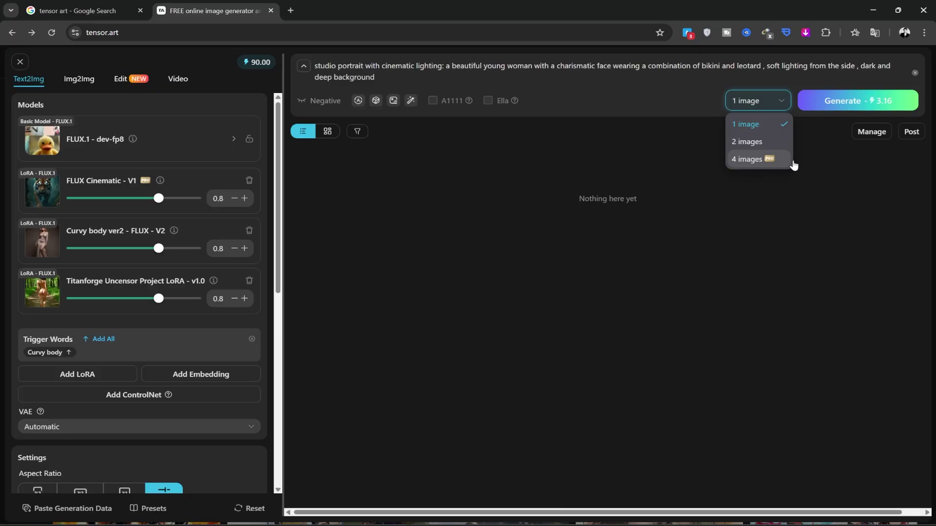
{"action": "left_click", "coordinate": [809, 142]}
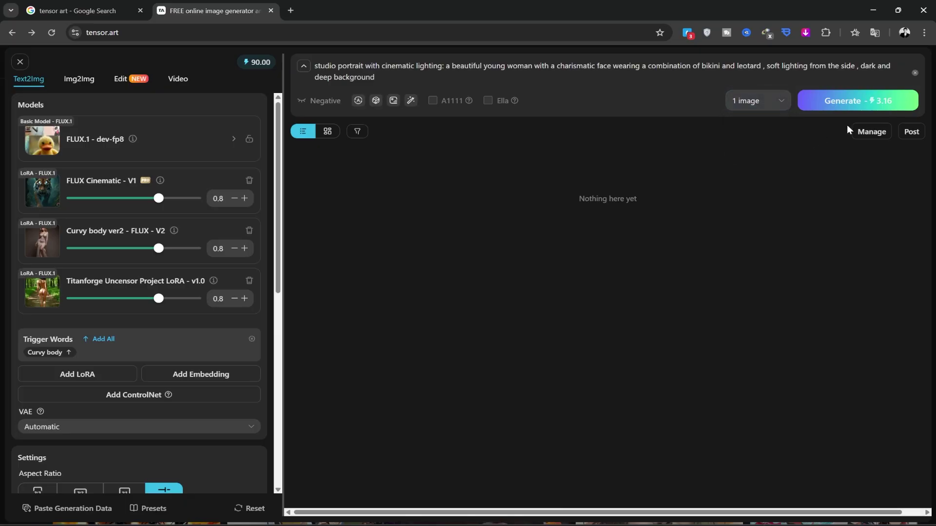
{"action": "left_click", "coordinate": [842, 101]}
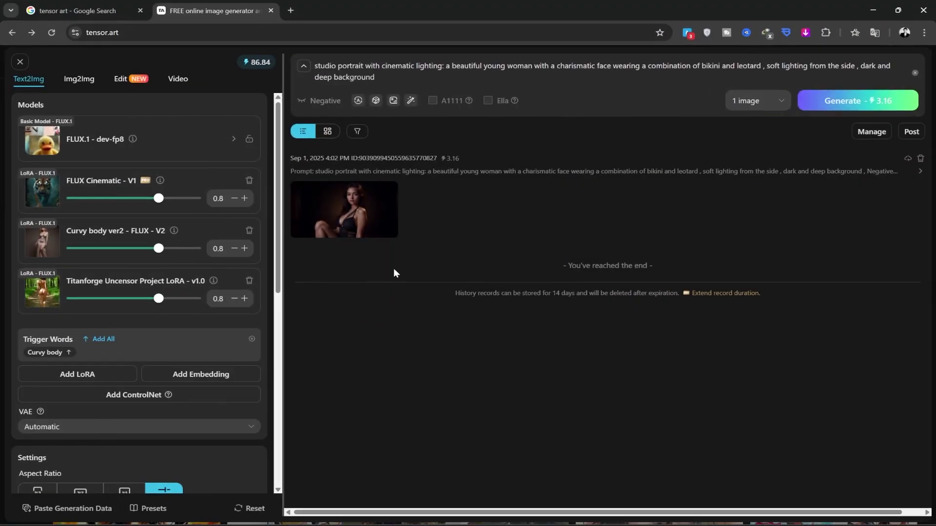
Open the 1920×1080 portrait full size to check its details, then close the viewer.
{"action": "mouse_move", "coordinate": [339, 209]}
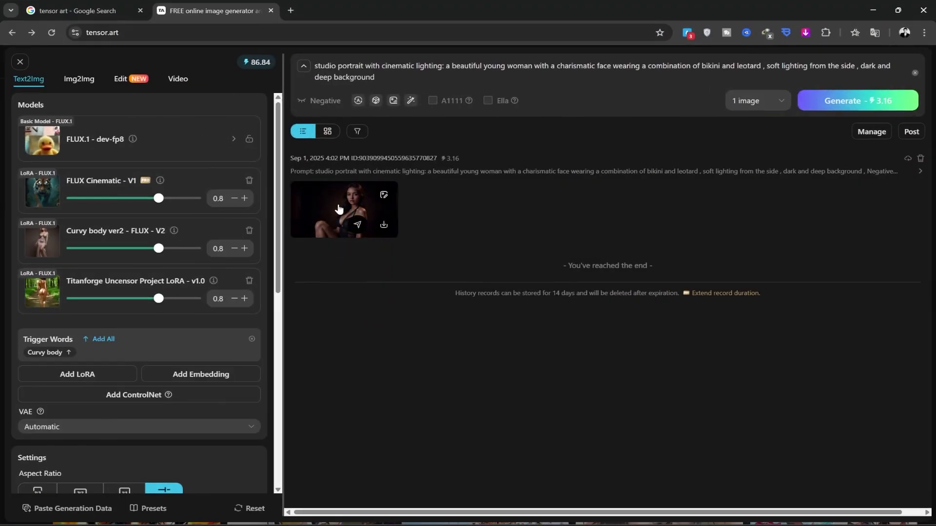
{"action": "left_click", "coordinate": [338, 209]}
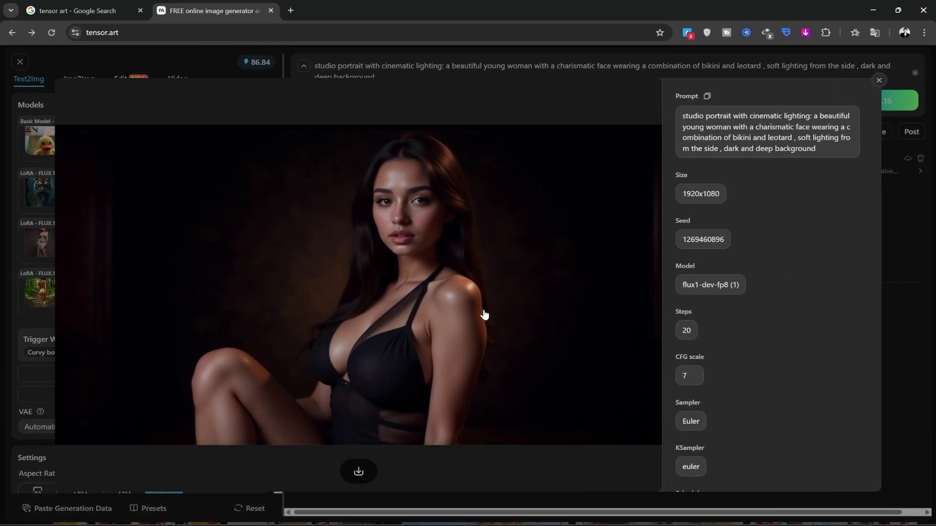
{"action": "left_click", "coordinate": [879, 82]}
{"action": "mouse_move", "coordinate": [341, 211]}
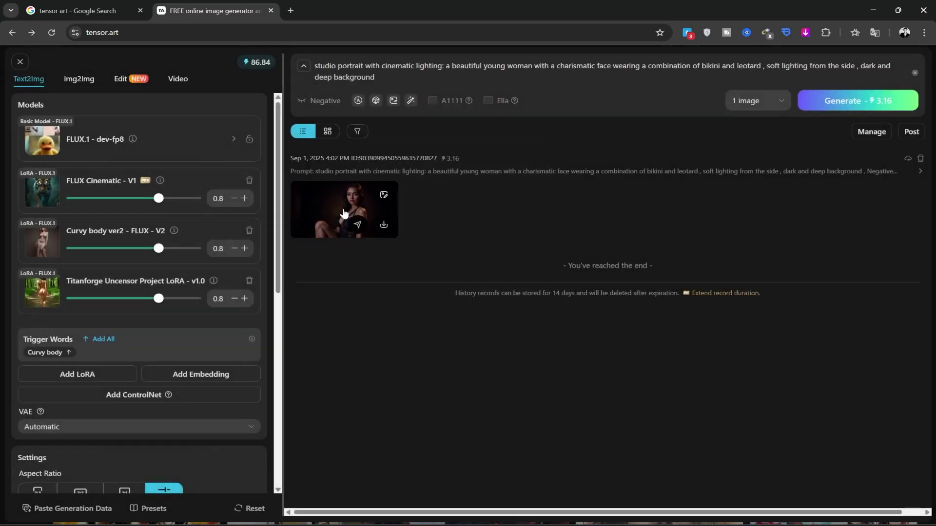
{"action": "left_click", "coordinate": [384, 227]}
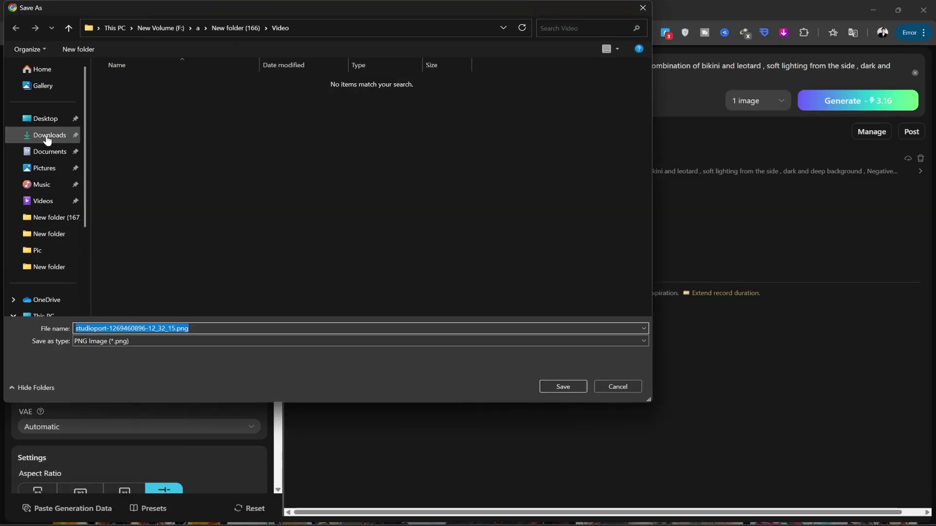
{"action": "left_click", "coordinate": [559, 386]}
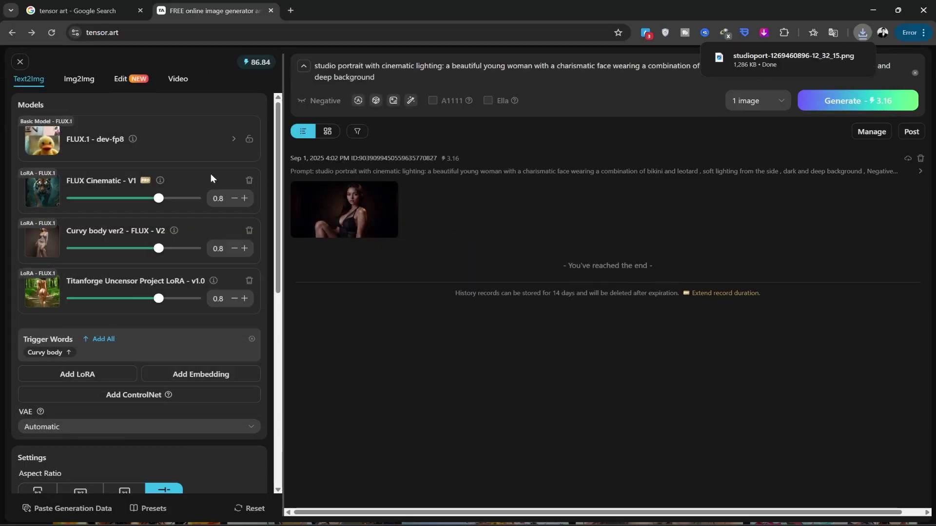
Look through the Img2Img and Edit modes, then bring up the Wan 2.2 Video Workspace introduction.
{"action": "left_click", "coordinate": [79, 82]}
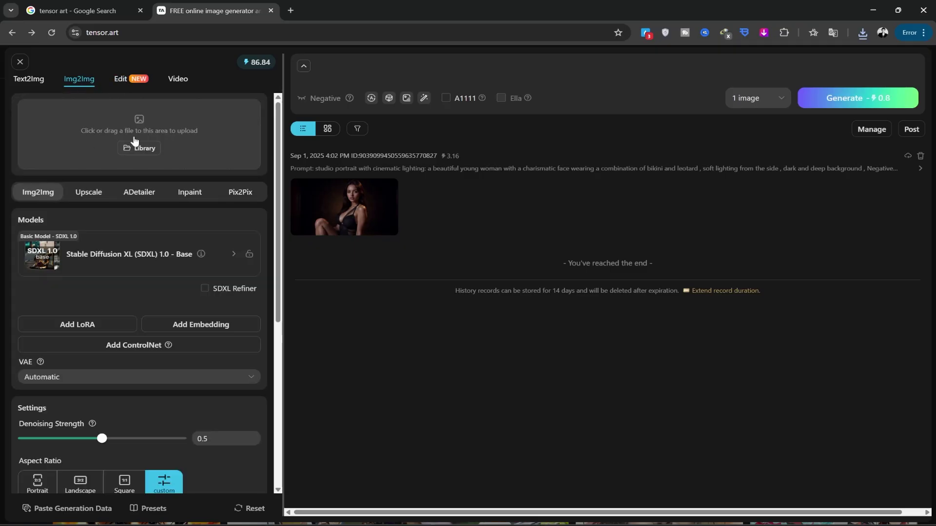
{"action": "left_click", "coordinate": [121, 80]}
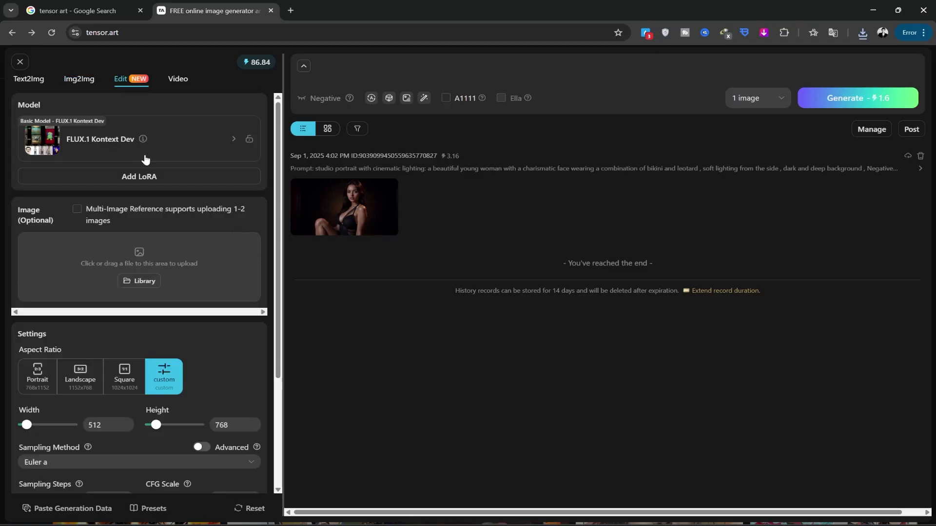
{"action": "left_click", "coordinate": [178, 81]}
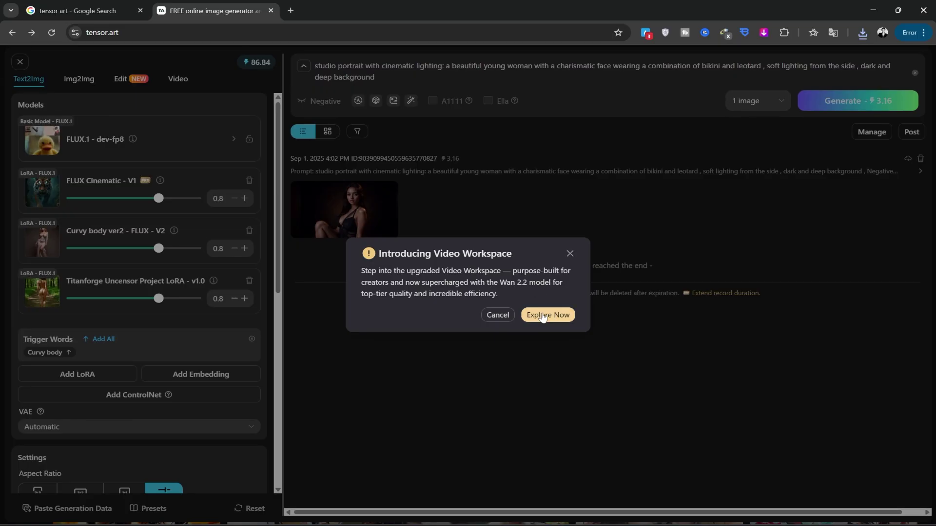
Enter the Video Workspace, glance at Text2Video, and return to Img2Video.
{"action": "left_click", "coordinate": [546, 315]}
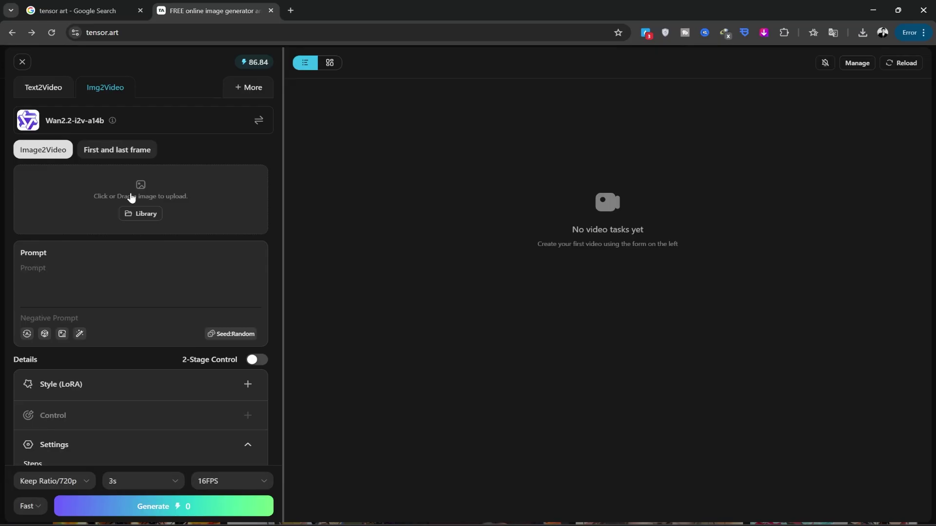
{"action": "left_click", "coordinate": [40, 93]}
{"action": "left_click", "coordinate": [96, 93]}
Upload the saved portrait, enter the prompt 'girl smiling', and generate the video.
{"action": "left_click", "coordinate": [157, 198]}
{"action": "left_click", "coordinate": [45, 99]}
{"action": "double_click", "coordinate": [305, 175]}
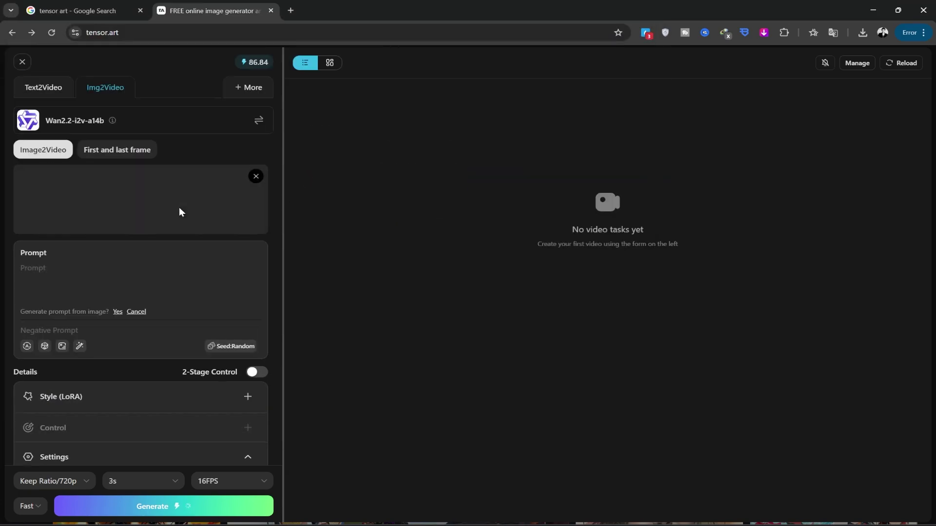
{"action": "type", "text": "girl smiling"}
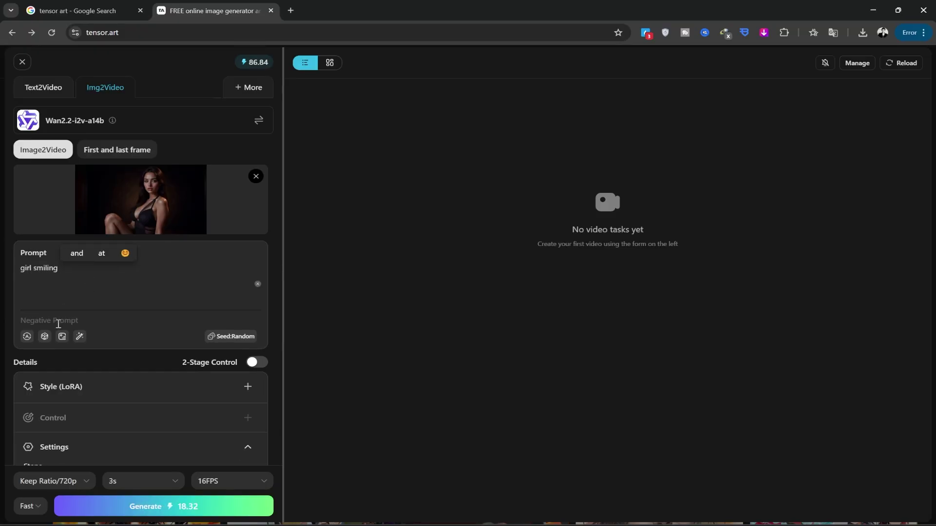
{"action": "scroll", "coordinate": [204, 381], "scroll_direction": "down", "scroll_amount": 1}
{"action": "scroll", "coordinate": [204, 381], "scroll_direction": "down", "scroll_amount": 1}
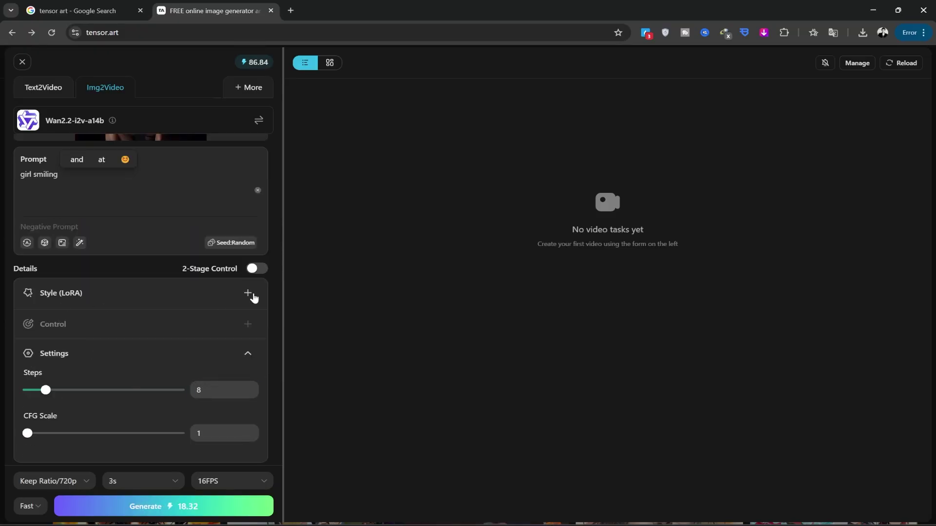
{"action": "scroll", "coordinate": [127, 369], "scroll_direction": "up", "scroll_amount": 2}
{"action": "left_click", "coordinate": [179, 506]}
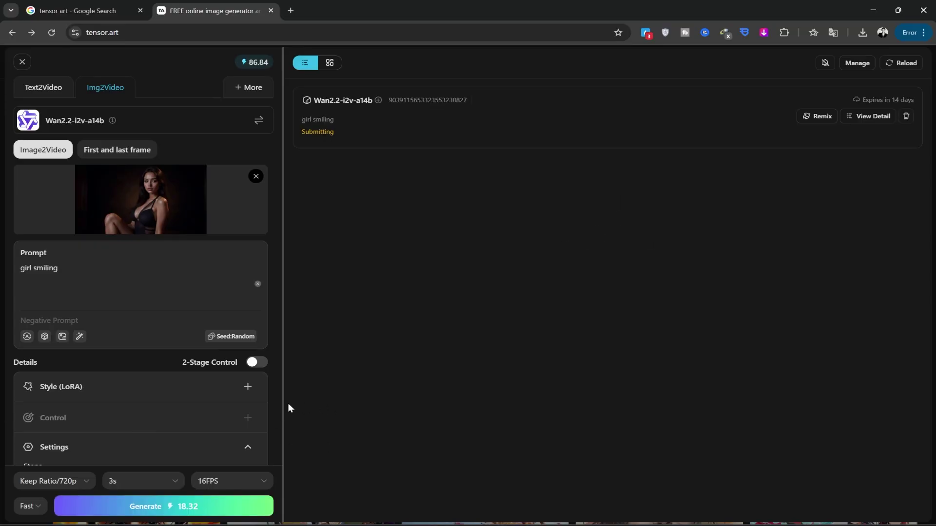
Open the finished 3-second 1280x720, 16 fps smiling clip in the full-size viewer.
{"action": "scroll", "coordinate": [209, 445], "scroll_direction": "down", "scroll_amount": 2}
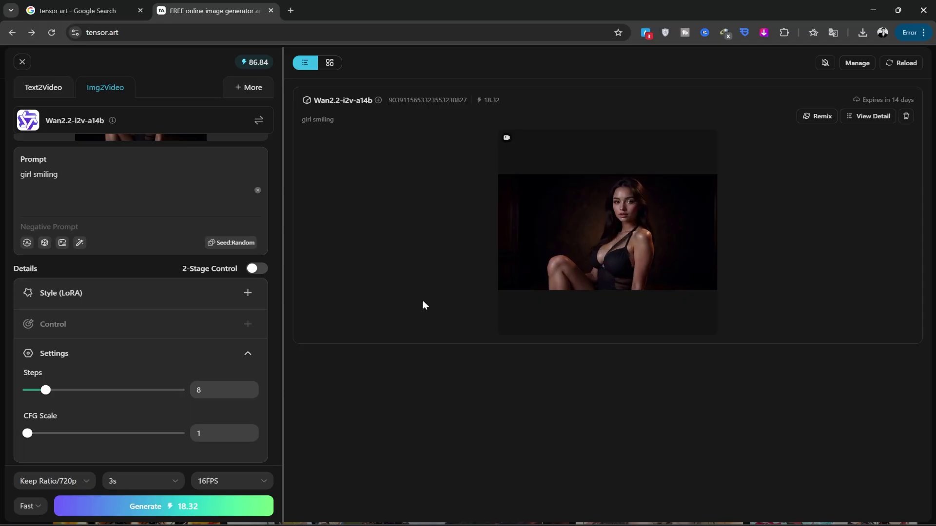
{"action": "mouse_move", "coordinate": [626, 232]}
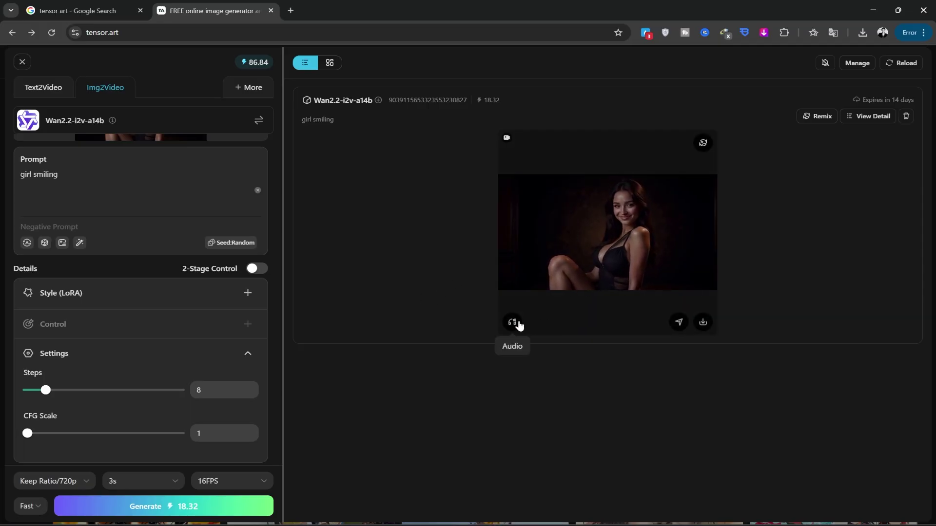
{"action": "left_click", "coordinate": [602, 250]}
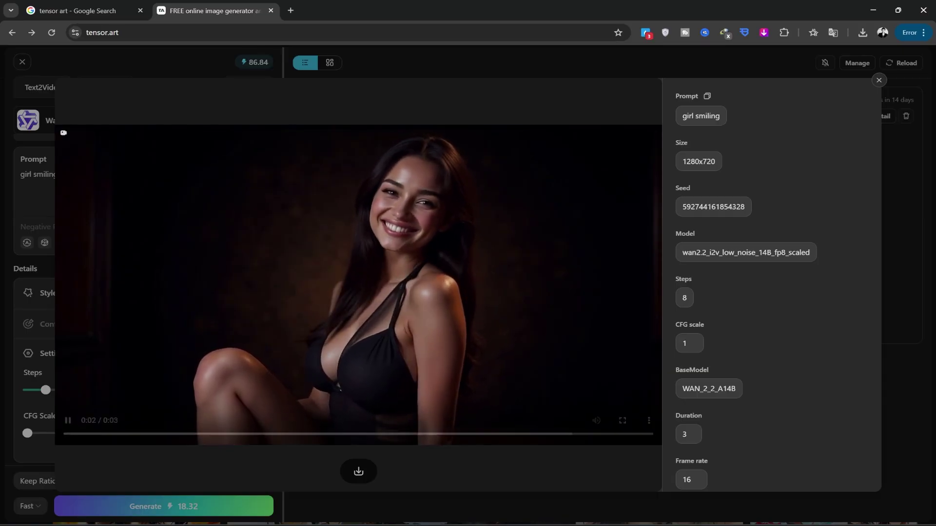
Close the viewer and review the resolution, FPS, duration and speed options, keeping 3s, 16FPS, Fast.
{"action": "left_click", "coordinate": [878, 80]}
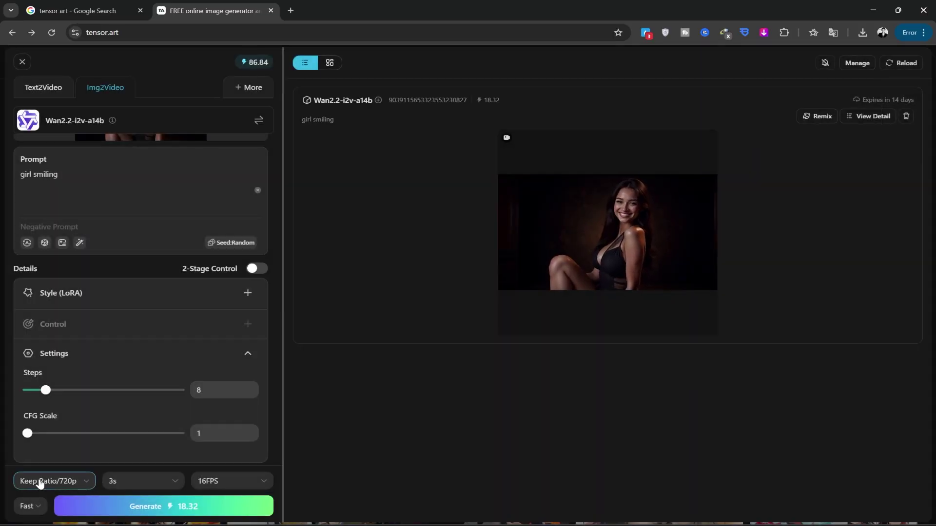
{"action": "left_click", "coordinate": [77, 483]}
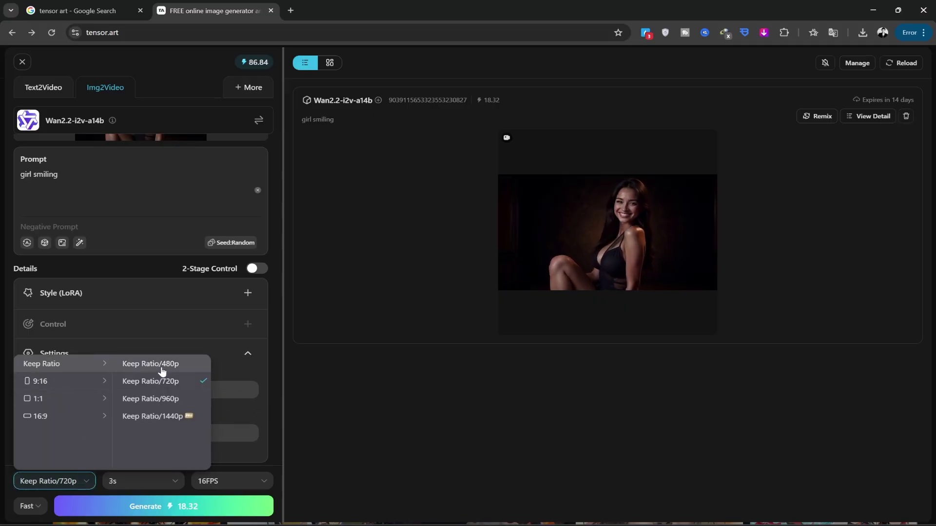
{"action": "left_click", "coordinate": [272, 420]}
{"action": "left_click", "coordinate": [229, 480]}
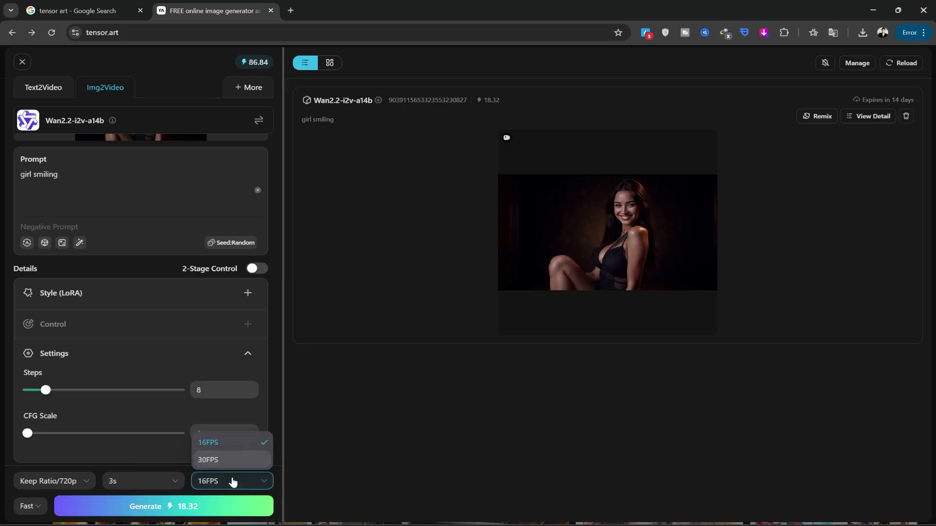
{"action": "left_click", "coordinate": [232, 481]}
{"action": "left_click", "coordinate": [108, 487]}
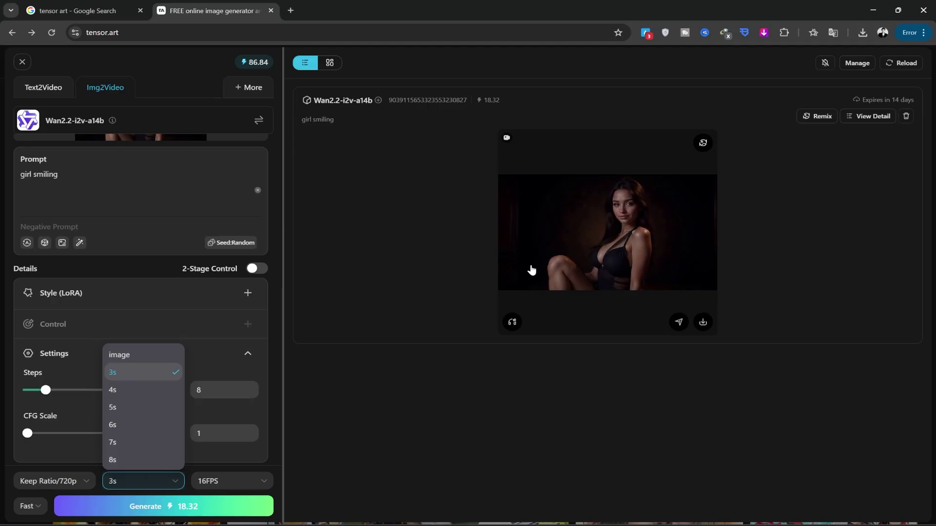
{"action": "left_click", "coordinate": [33, 507]}
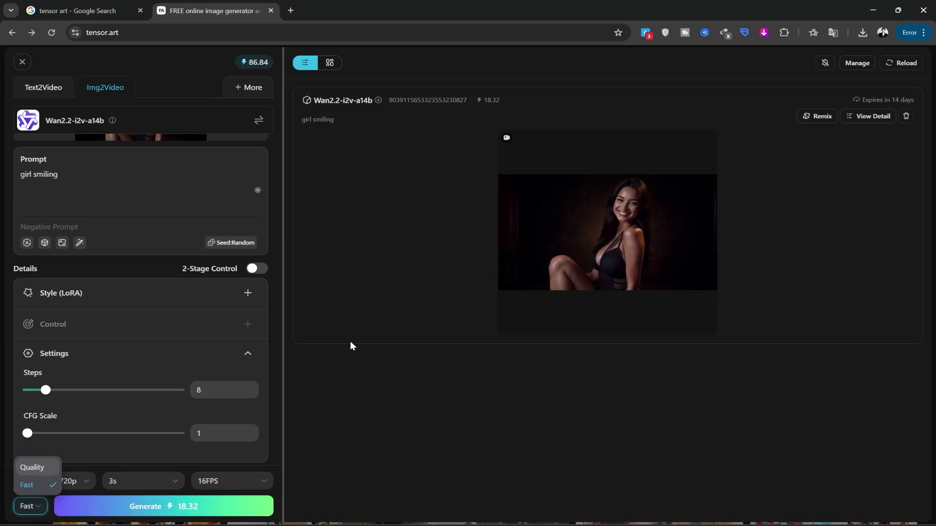
{"action": "left_click", "coordinate": [282, 135]}
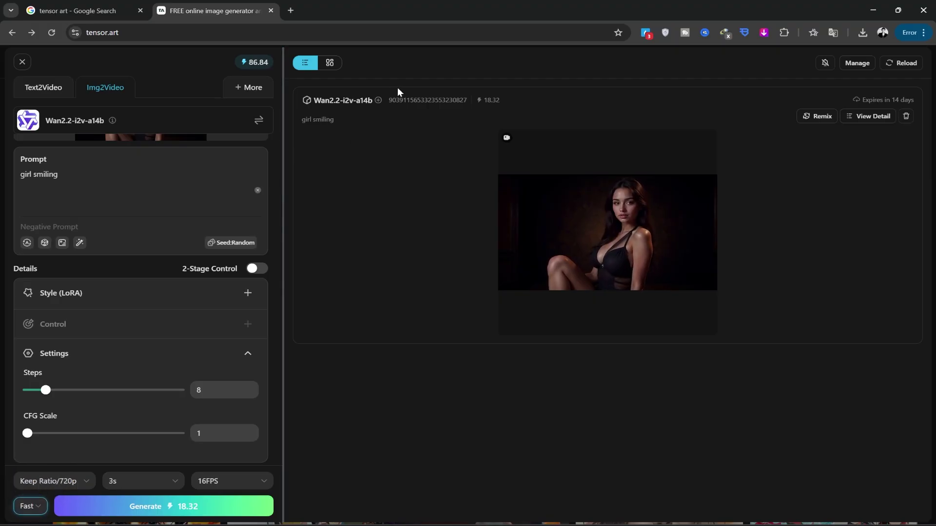
Switch to first-and-last-frame mode with the Nike logo first and the white sneaker last.
{"action": "scroll", "coordinate": [113, 193], "scroll_direction": "up", "scroll_amount": 2}
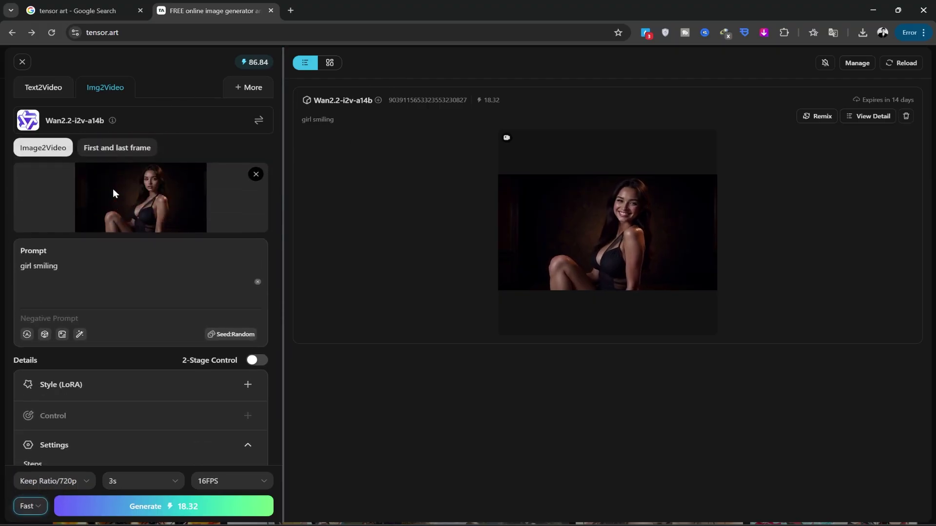
{"action": "left_click", "coordinate": [118, 148]}
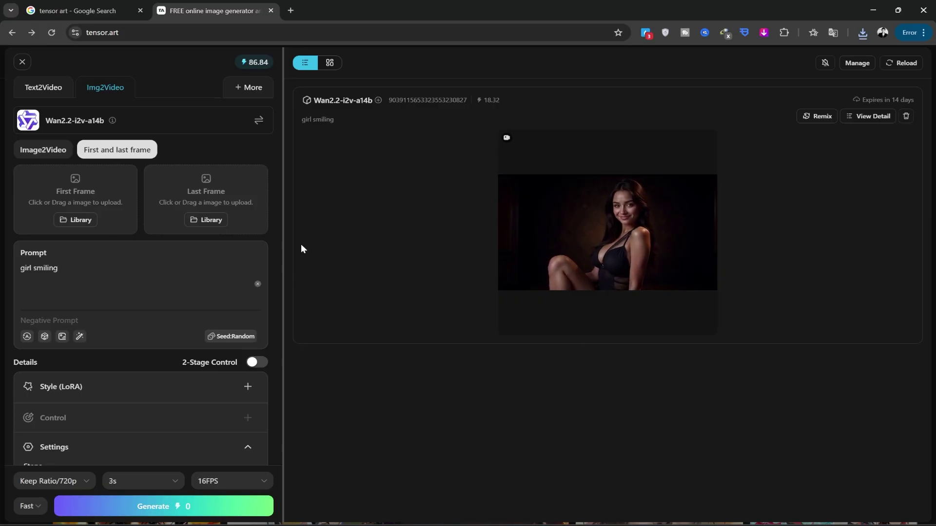
{"action": "left_click", "coordinate": [82, 201]}
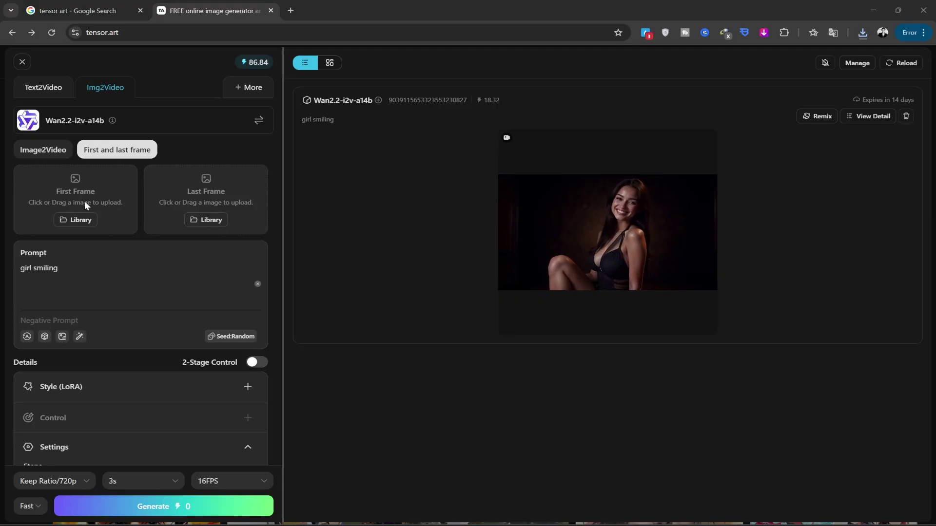
{"action": "double_click", "coordinate": [130, 104]}
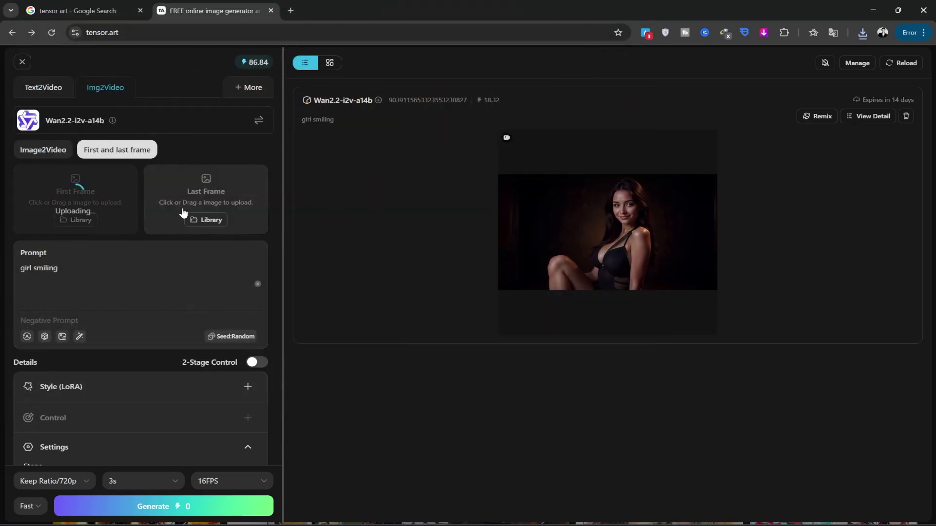
{"action": "left_click", "coordinate": [195, 203]}
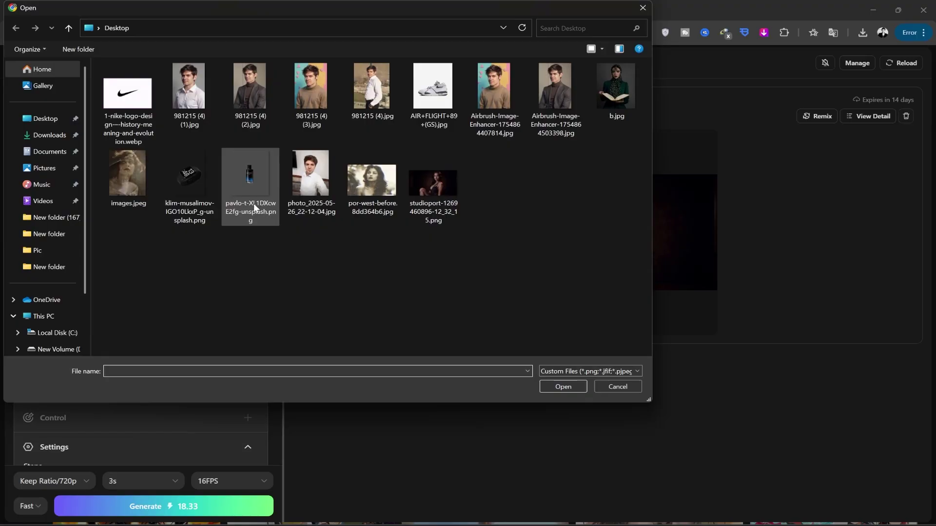
{"action": "double_click", "coordinate": [413, 102]}
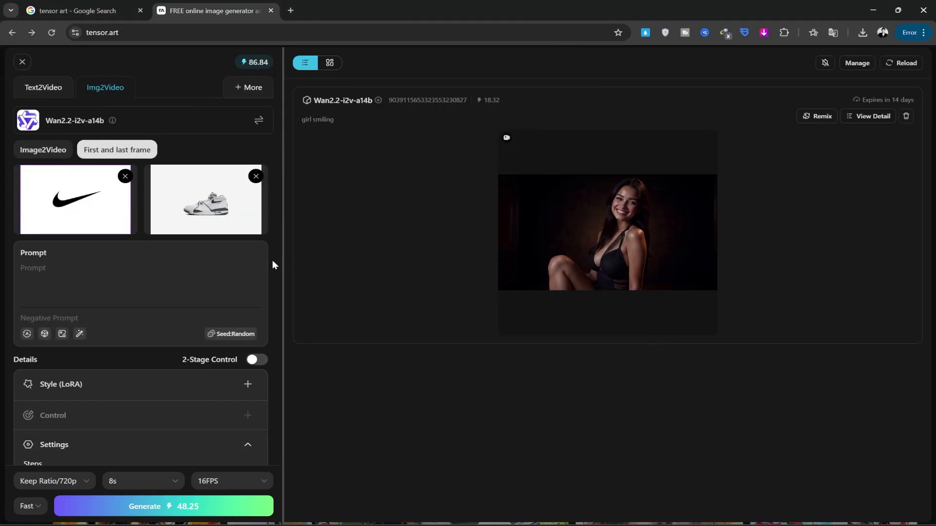
Write a prompt turning the Nike swoosh into shoelaces integrated into a sneaker, and collapse Settings.
{"action": "left_click", "coordinate": [197, 273]}
{"action": "type", "text": "t"}
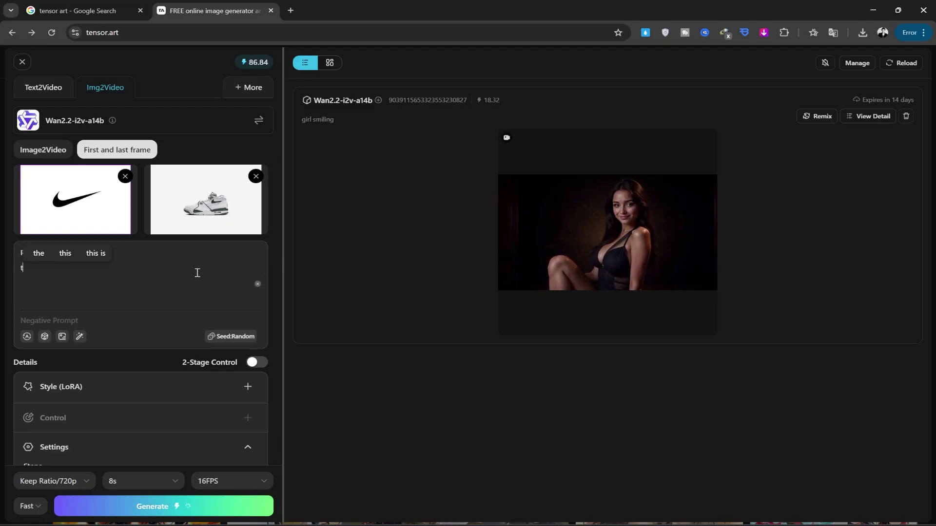
{"action": "type", "text": "ransform the Nike swoosh logo into shoel"}
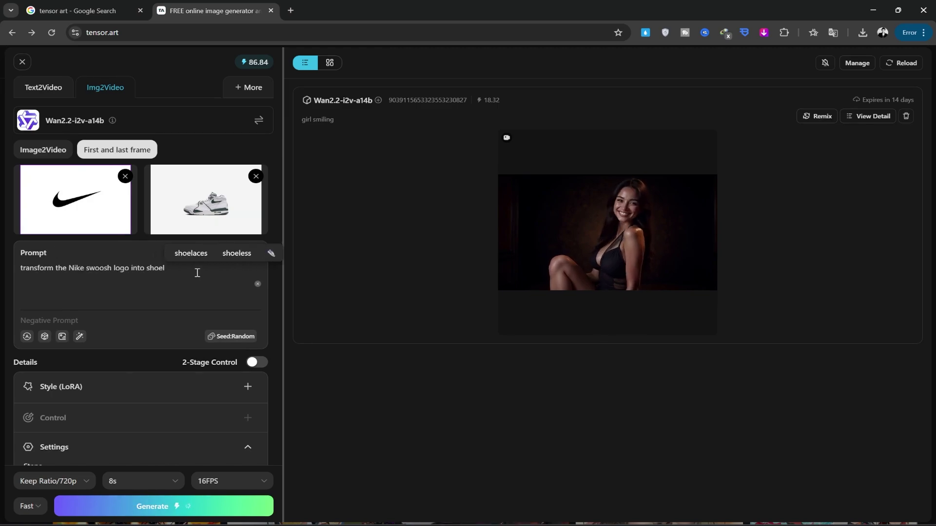
{"action": "type", "text": "aces that are then seamlessly integrated into a futuristic sneaker, rendered with a high quality"}
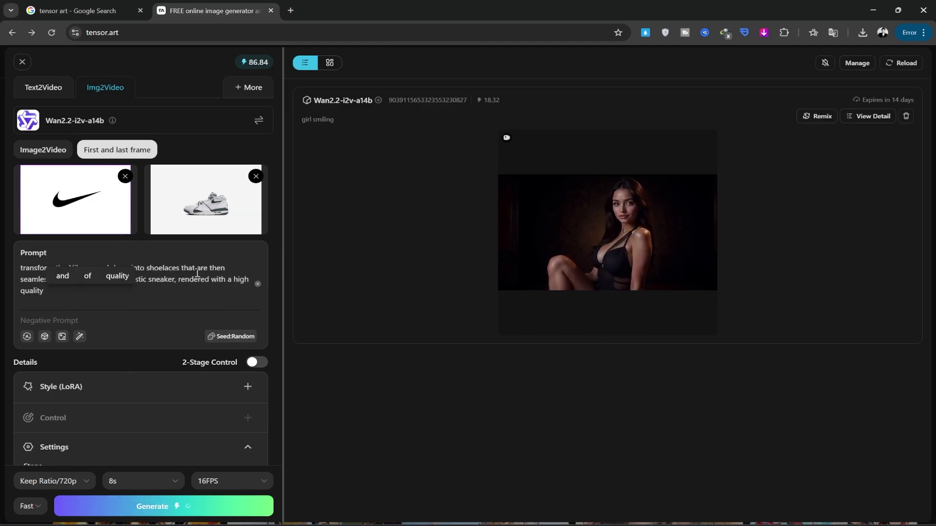
{"action": "type", "text": " CGI a esthetic. the transformation should be dynamic and visually striking, showing the logo's evolution into the laces and the"}
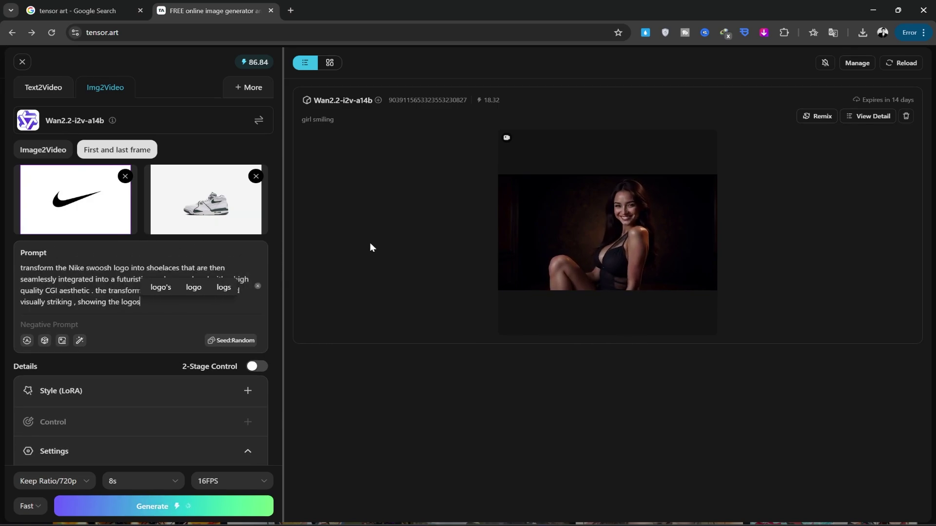
{"action": "type", "text": "n into the complete shoe"}
{"action": "scroll", "coordinate": [130, 305], "scroll_direction": "down", "scroll_amount": 2}
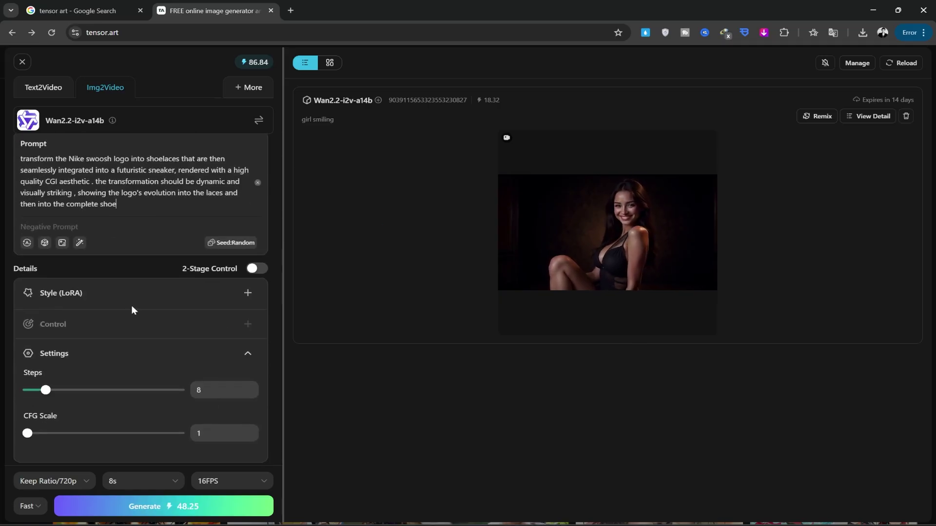
{"action": "left_click", "coordinate": [248, 355]}
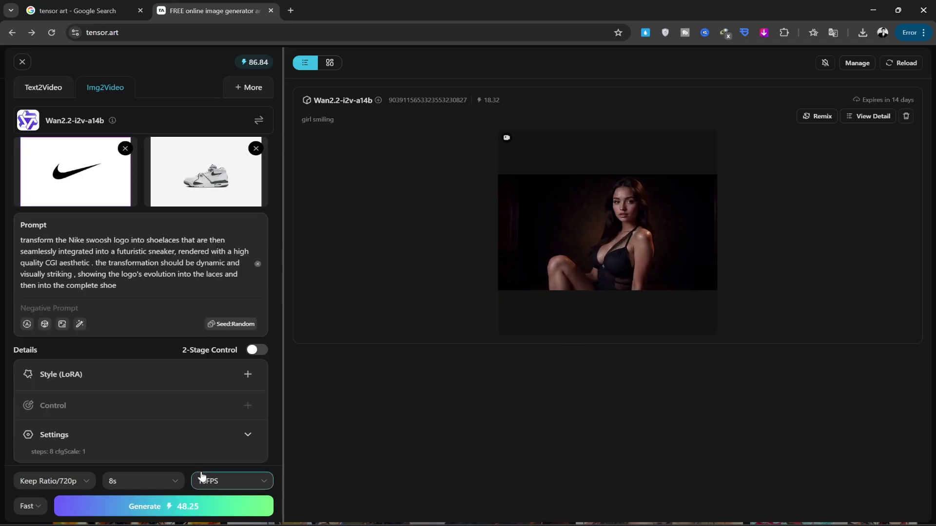
Keep Fast mode after trying Quality, set the frame rate to 30FPS, and generate the video.
{"action": "left_click", "coordinate": [39, 507]}
{"action": "left_click", "coordinate": [44, 471]}
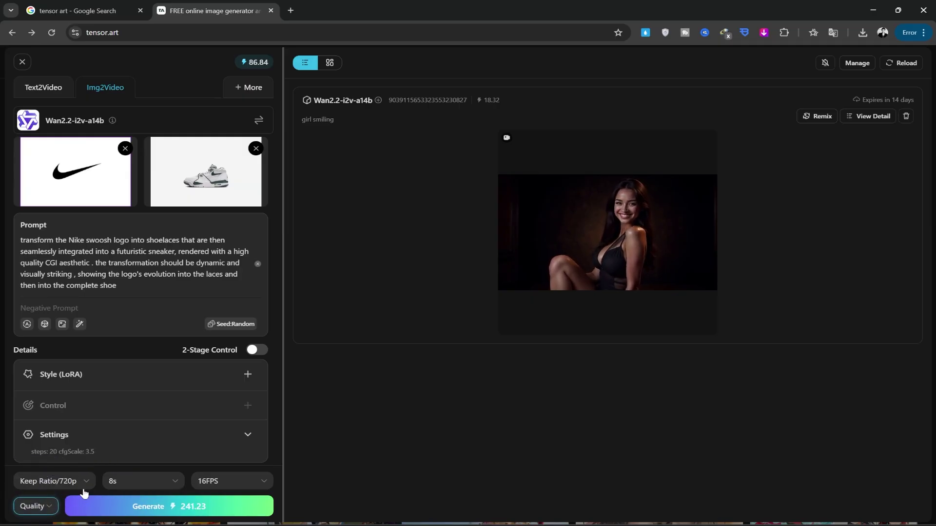
{"action": "left_click", "coordinate": [47, 506]}
{"action": "left_click", "coordinate": [27, 485]}
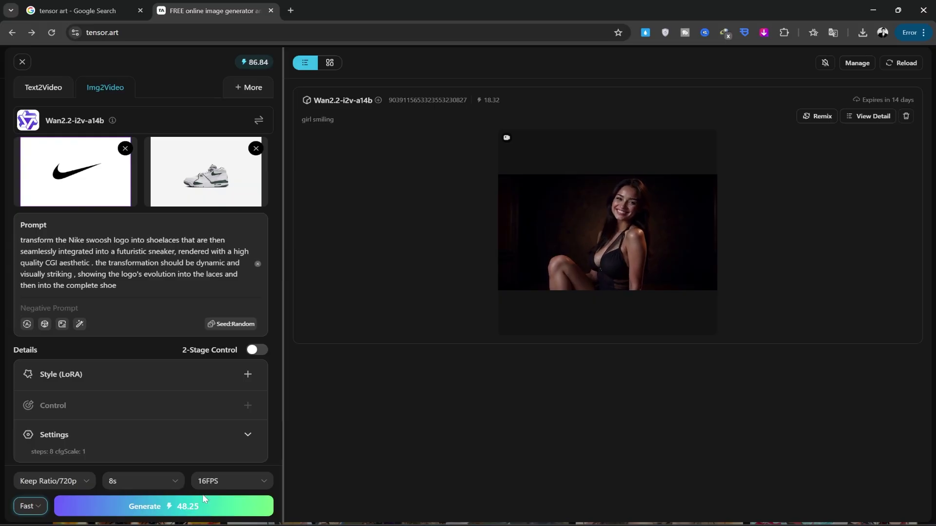
{"action": "left_click", "coordinate": [244, 482]}
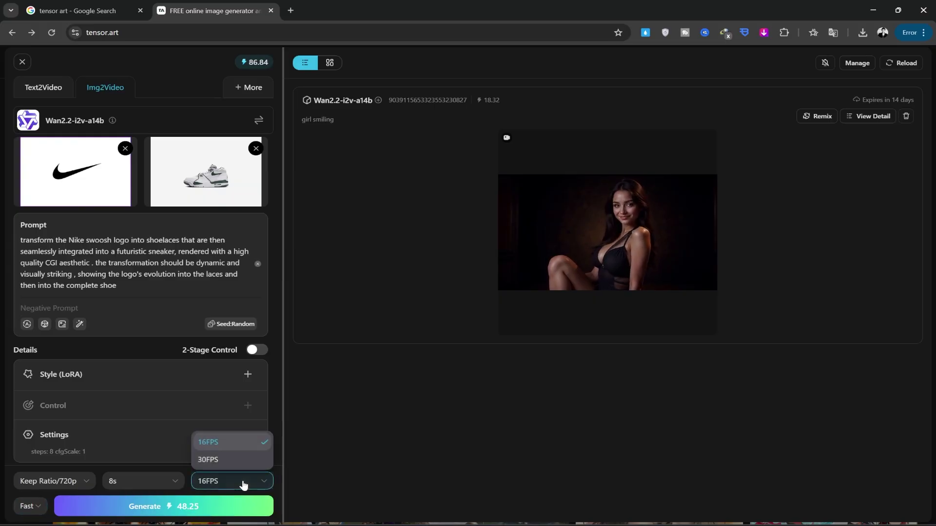
{"action": "left_click", "coordinate": [222, 459]}
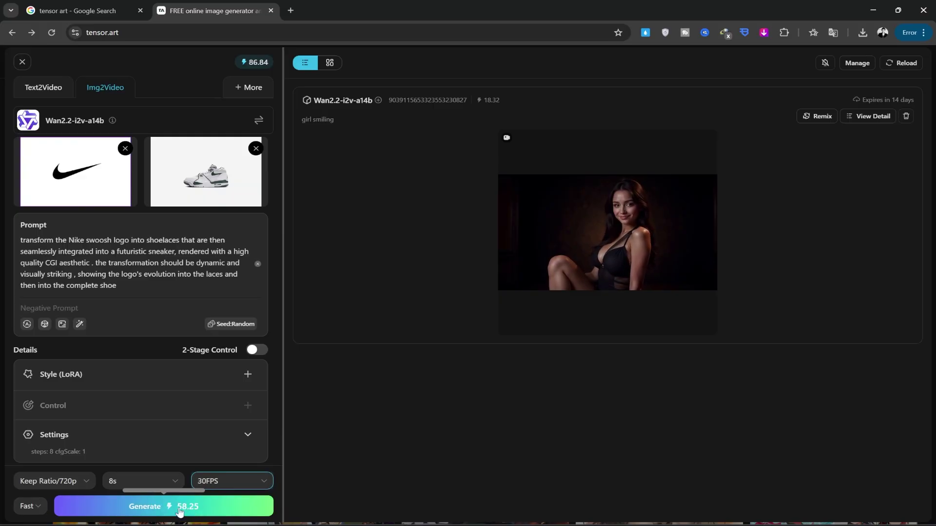
{"action": "left_click", "coordinate": [179, 509]}
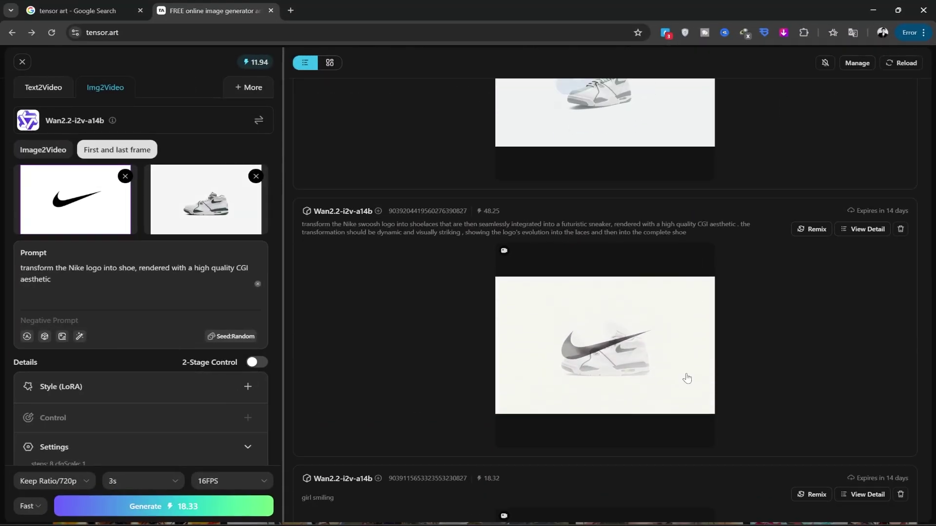
Open the Nike swoosh-to-sneaker video full size to see its 1176x784, 8-step, CFG 1 details.
{"action": "left_click", "coordinate": [605, 344]}
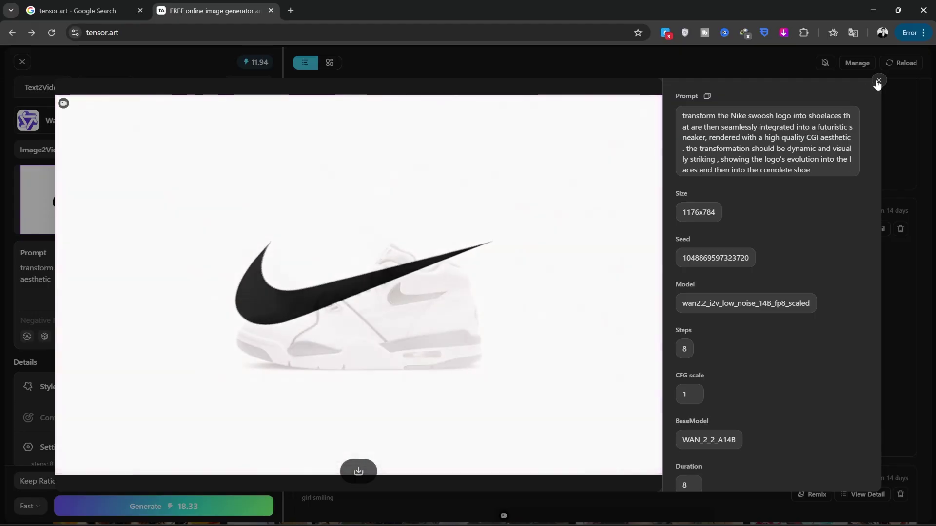
Open the newest 3-second 'transform the Nike logo into shoe' clip and save it as an MP4.
{"action": "left_click", "coordinate": [872, 80]}
{"action": "scroll", "coordinate": [633, 234], "scroll_direction": "up", "scroll_amount": 3}
{"action": "left_click", "coordinate": [591, 251]}
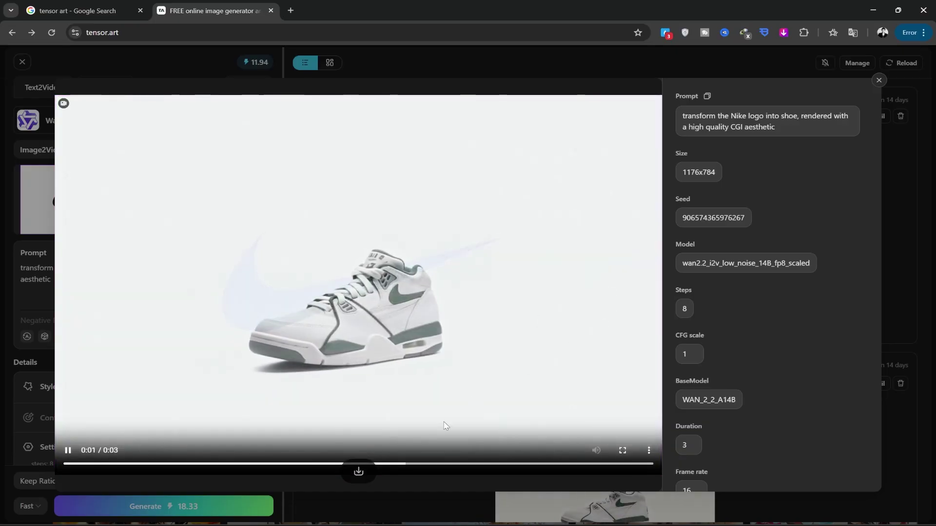
{"action": "left_click", "coordinate": [359, 471]}
{"action": "key", "text": "Return"}
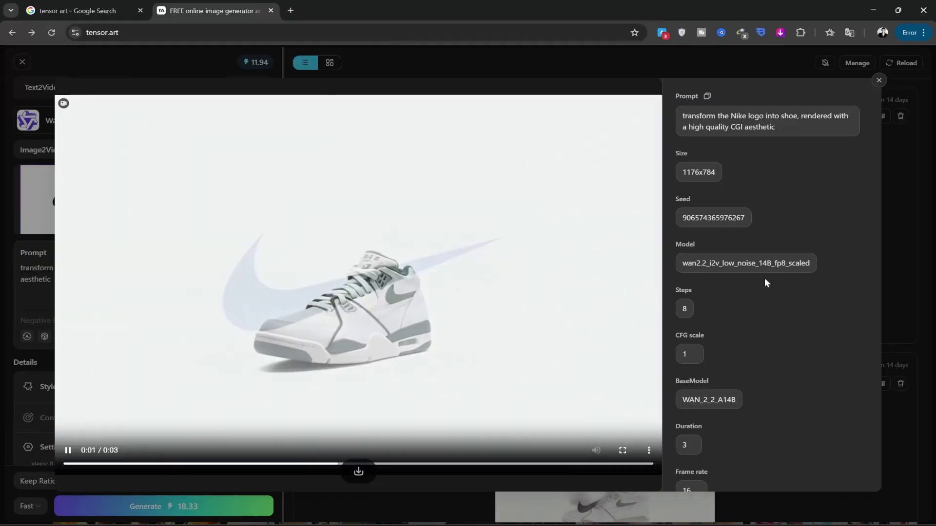
{"action": "key", "text": "Escape"}
{"action": "scroll", "coordinate": [682, 415], "scroll_direction": "down", "scroll_amount": 2}
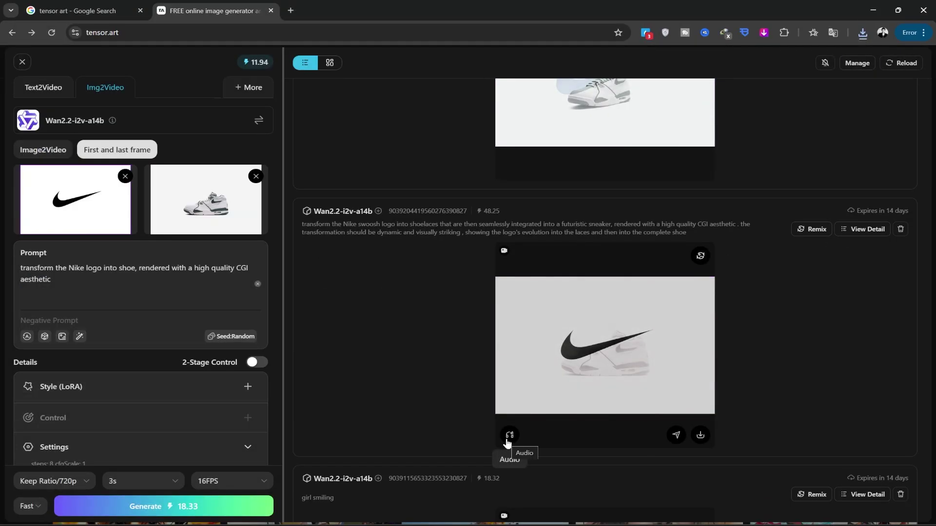
Publish the video captioned 'transform logo' in the Realistic channel with REALISTIC PHOTOGRAPHIC and REAL WOMEN tags.
{"action": "left_click", "coordinate": [676, 435]}
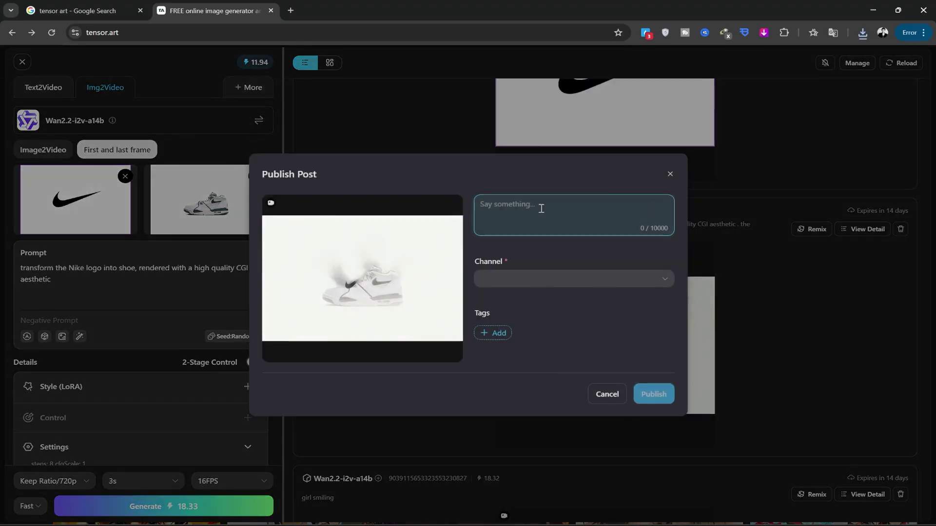
{"action": "type", "text": "transform logo"}
{"action": "left_click", "coordinate": [573, 278]}
{"action": "left_click", "coordinate": [536, 375]}
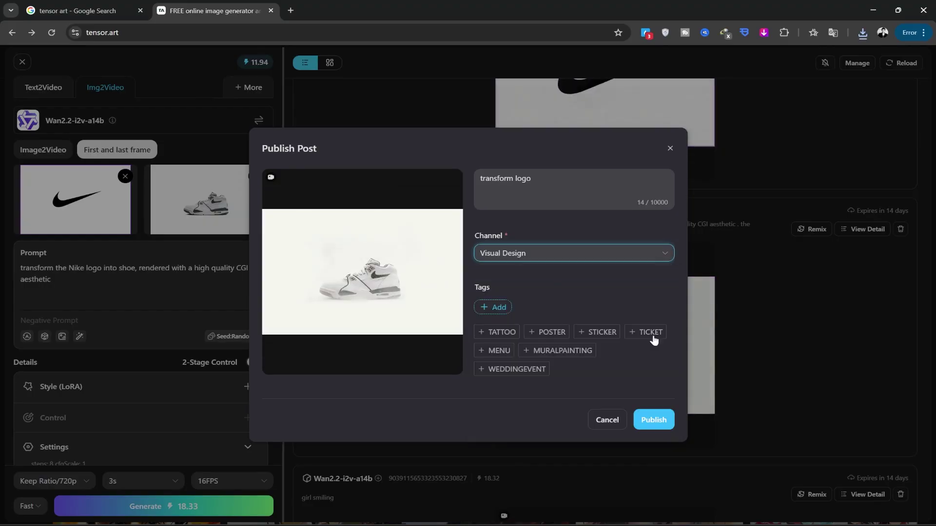
{"action": "left_click", "coordinate": [549, 253]}
{"action": "left_click", "coordinate": [493, 324]}
{"action": "left_click", "coordinate": [493, 323]}
{"action": "scroll", "coordinate": [568, 326], "scroll_direction": "down", "scroll_amount": 2}
{"action": "left_click", "coordinate": [508, 346]}
{"action": "scroll", "coordinate": [562, 448], "scroll_direction": "down", "scroll_amount": 1}
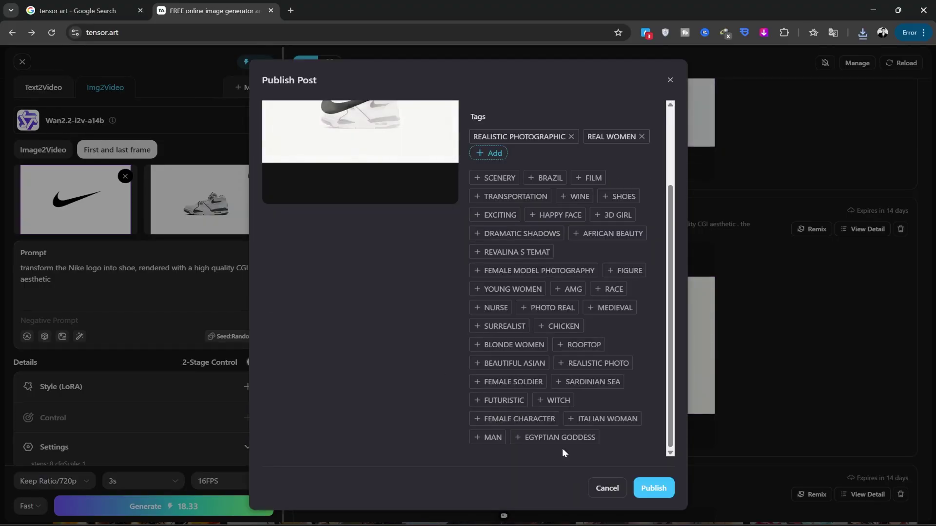
{"action": "left_click", "coordinate": [651, 487]}
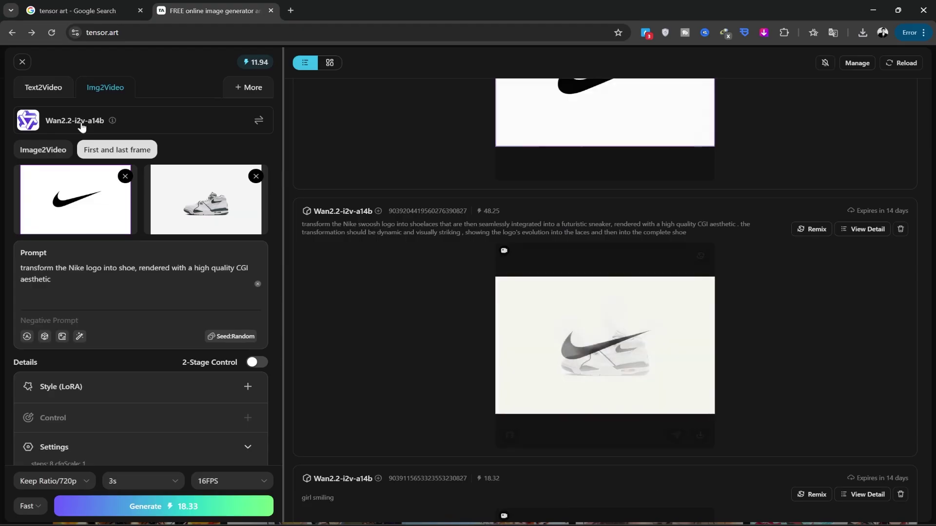
Check the credits summary and its publish-a-post reward, then close it.
{"action": "left_click", "coordinate": [261, 63]}
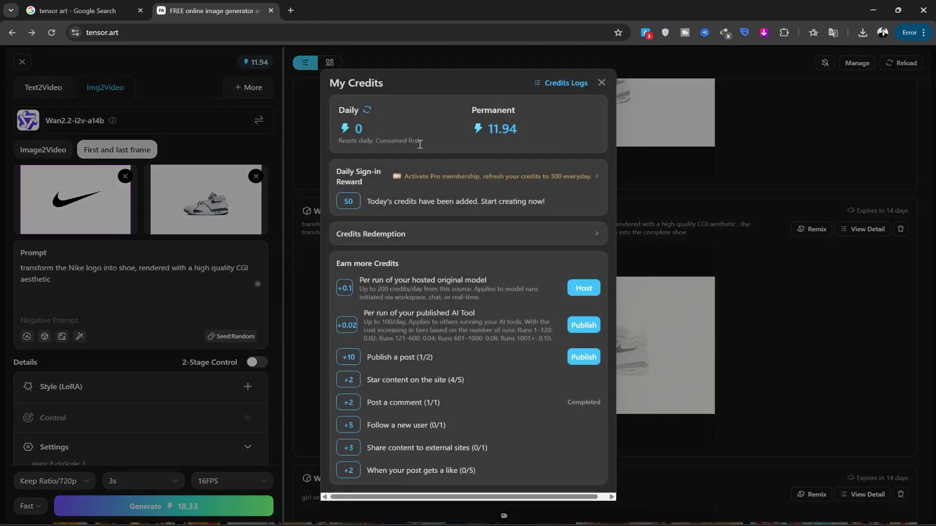
{"action": "scroll", "coordinate": [503, 328], "scroll_direction": "down", "scroll_amount": 2}
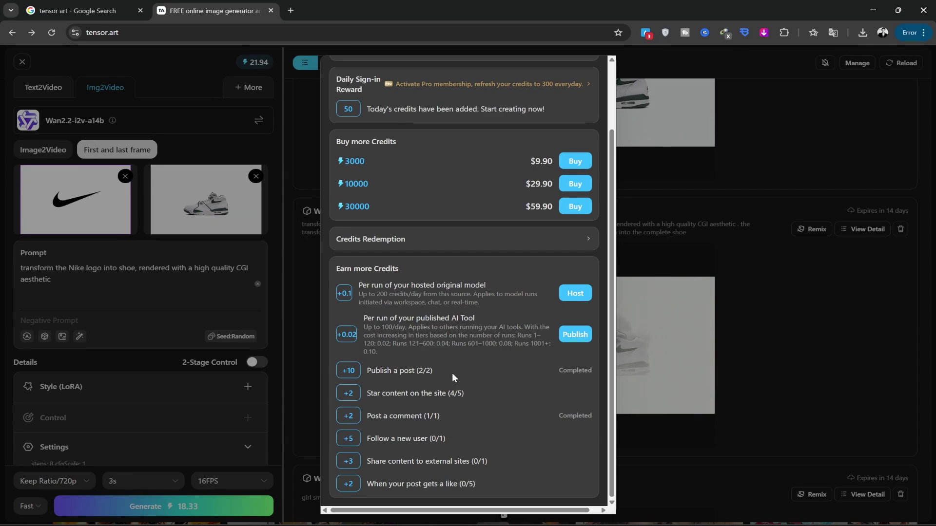
{"action": "left_click_drag", "start_coordinate": [370, 377], "coordinate": [366, 373]}
{"action": "left_click", "coordinate": [379, 379]}
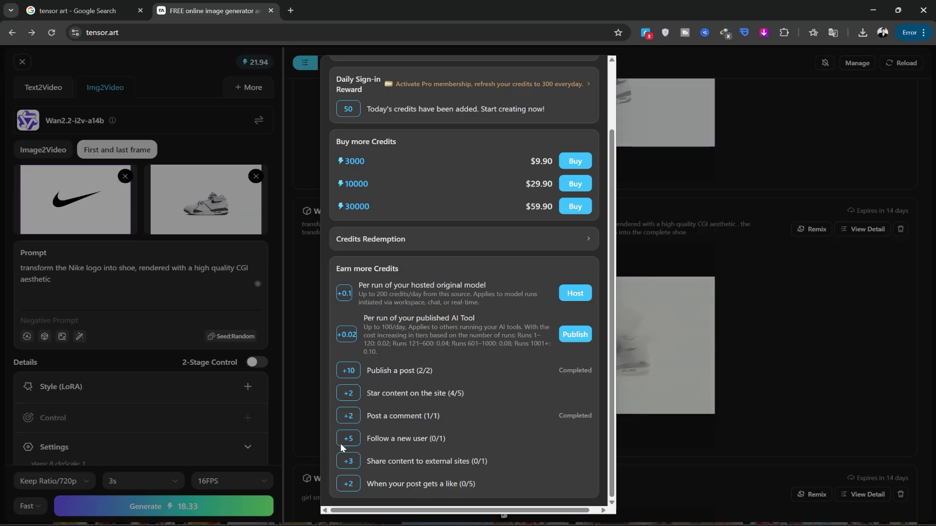
{"action": "key", "text": "Escape"}
Return to the Tensor.Art home page and open the rose perfume post from the feed.
{"action": "left_click", "coordinate": [22, 61]}
{"action": "scroll", "coordinate": [438, 330], "scroll_direction": "down", "scroll_amount": 5}
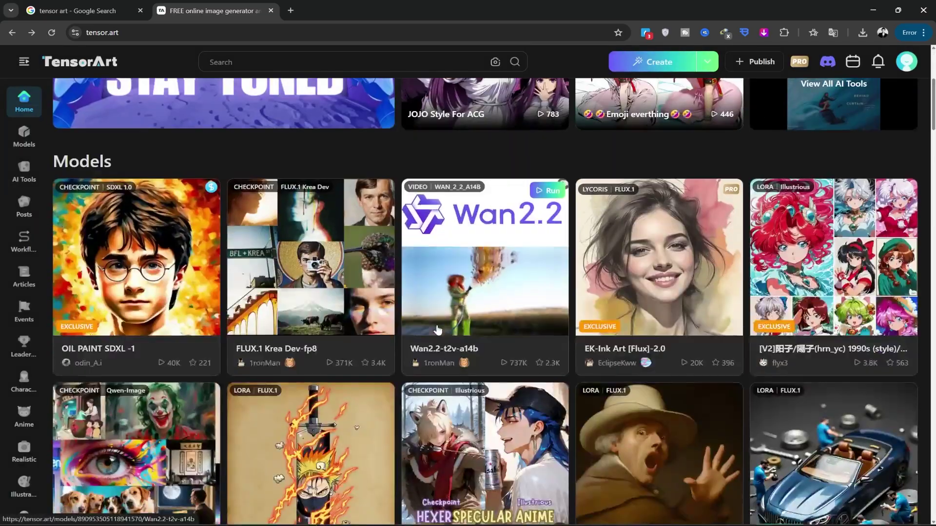
{"action": "scroll", "coordinate": [437, 330], "scroll_direction": "down", "scroll_amount": 20}
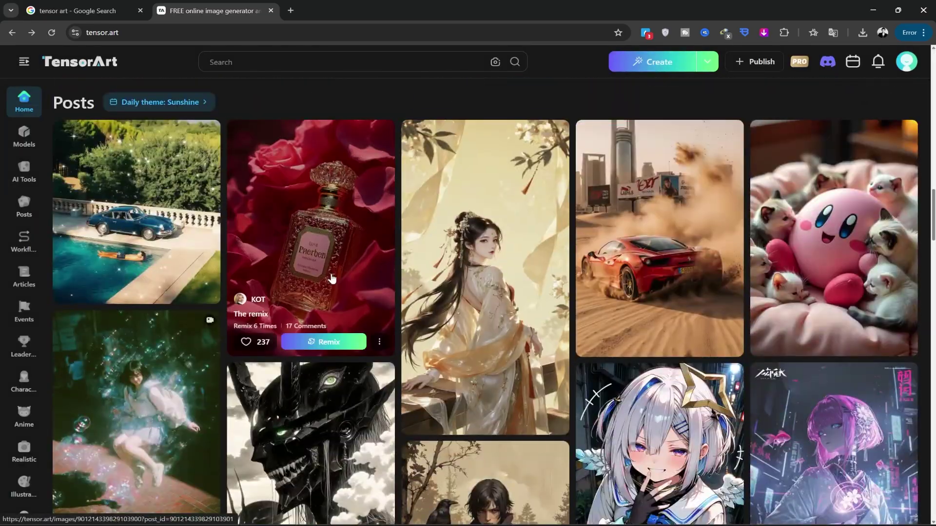
{"action": "left_click", "coordinate": [332, 278]}
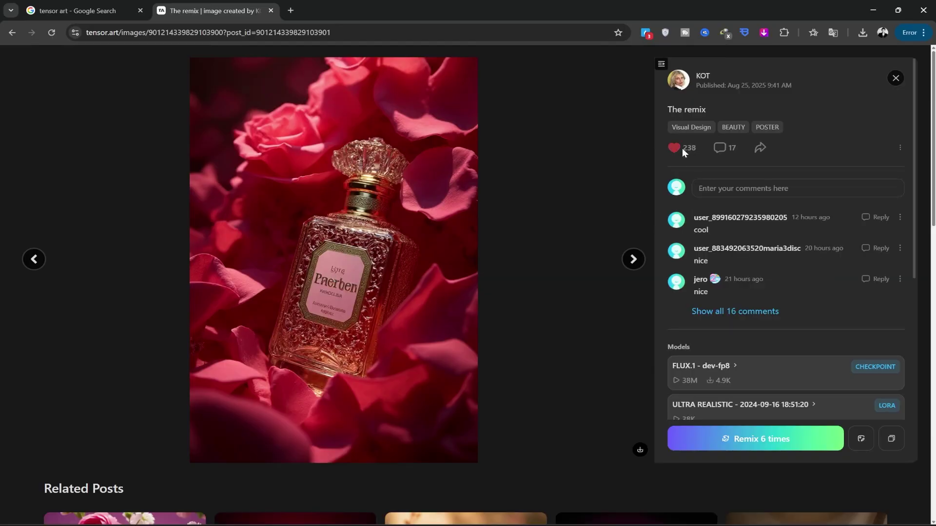
Post the comment 'cooooool' on the perfume image and close the comments list.
{"action": "left_click", "coordinate": [720, 148]}
{"action": "left_click", "coordinate": [417, 103]}
{"action": "type", "text": "coooool"}
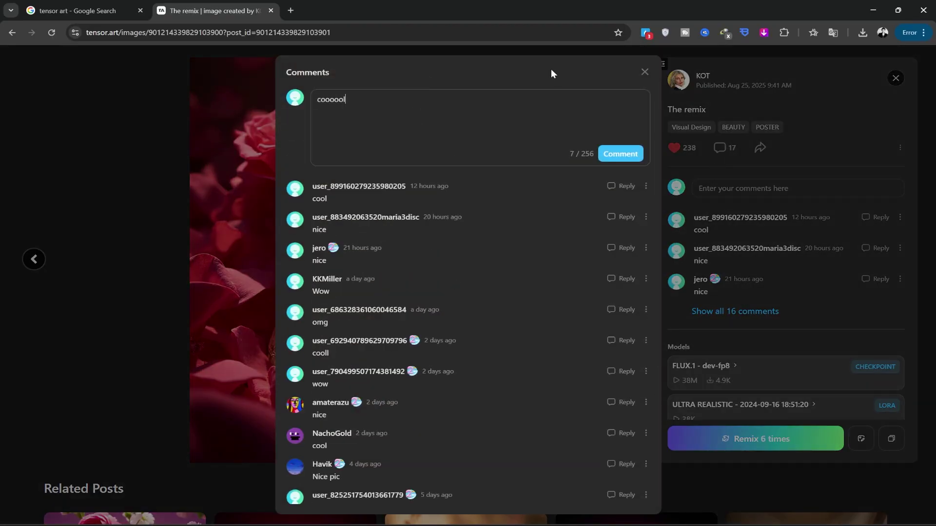
{"action": "left_click", "coordinate": [622, 155]}
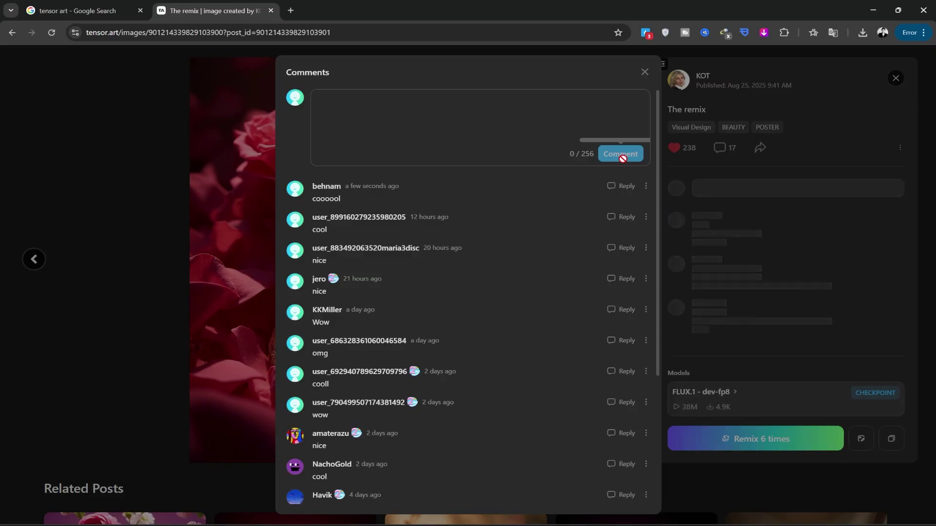
{"action": "left_click", "coordinate": [644, 73]}
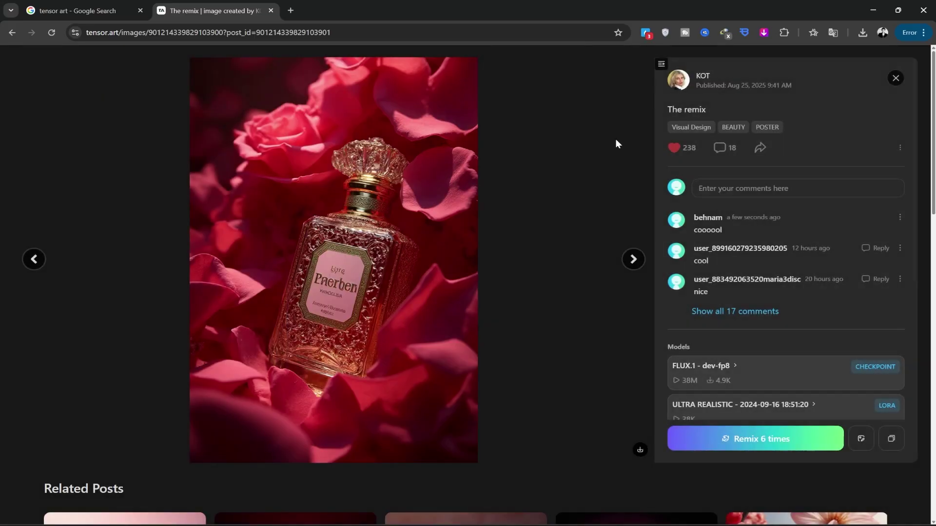
Look over the next post's settings, then go back to the home page.
{"action": "left_click", "coordinate": [636, 259]}
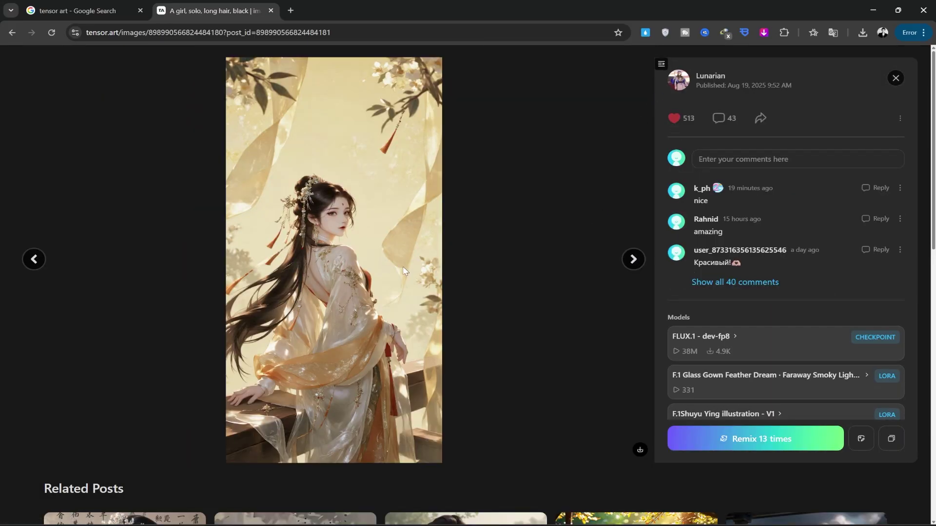
{"action": "scroll", "coordinate": [723, 322], "scroll_direction": "down", "scroll_amount": 4}
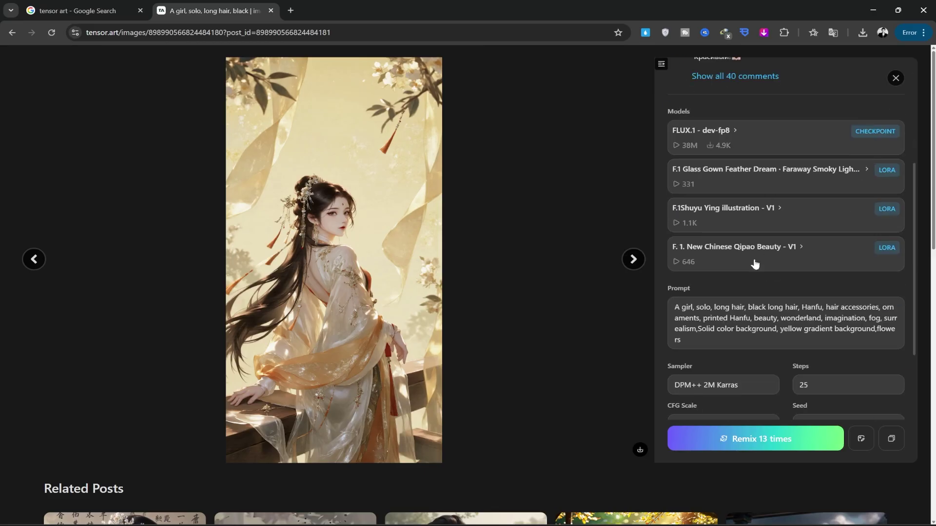
{"action": "scroll", "coordinate": [754, 264], "scroll_direction": "down", "scroll_amount": 2}
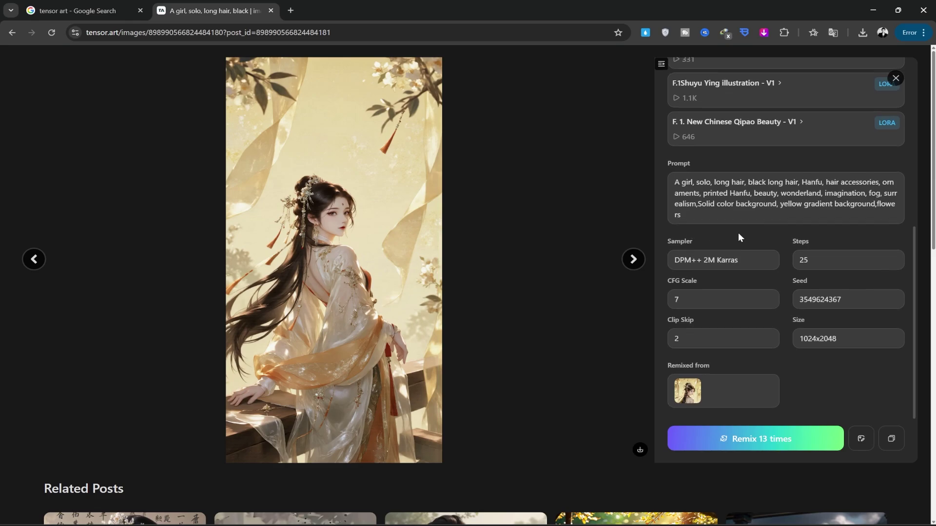
{"action": "scroll", "coordinate": [737, 233], "scroll_direction": "up", "scroll_amount": 2}
{"action": "scroll", "coordinate": [740, 237], "scroll_direction": "up", "scroll_amount": 3}
{"action": "left_click", "coordinate": [895, 78]}
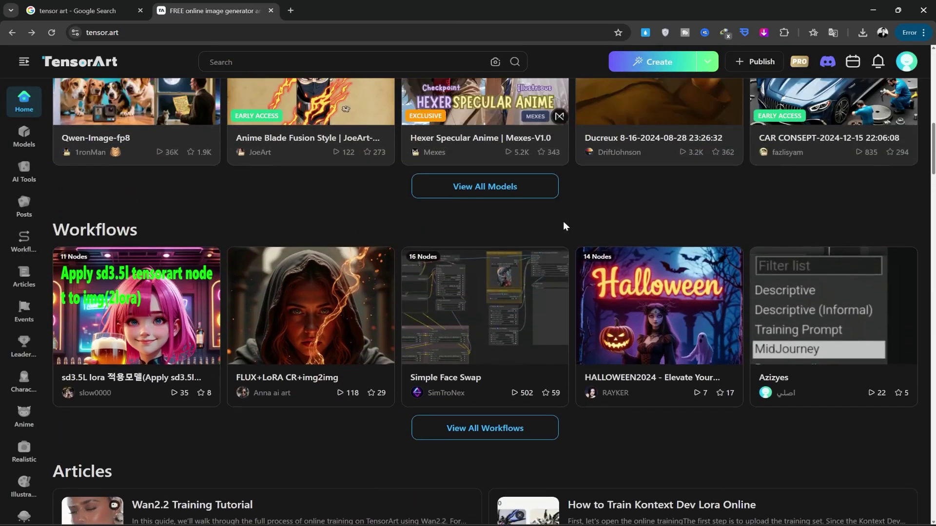
{"action": "scroll", "coordinate": [564, 225], "scroll_direction": "up", "scroll_amount": 15}
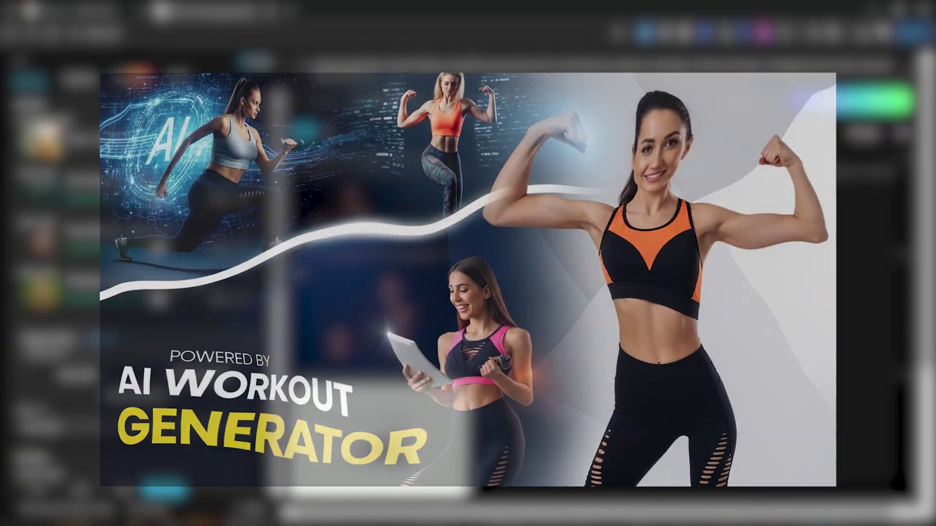
Replace the prompt with 'A famale swimmer in the pool, ready the dive, curvy body' and generate.
{"action": "left_click_drag", "start_coordinate": [376, 78], "coordinate": [305, 72]}
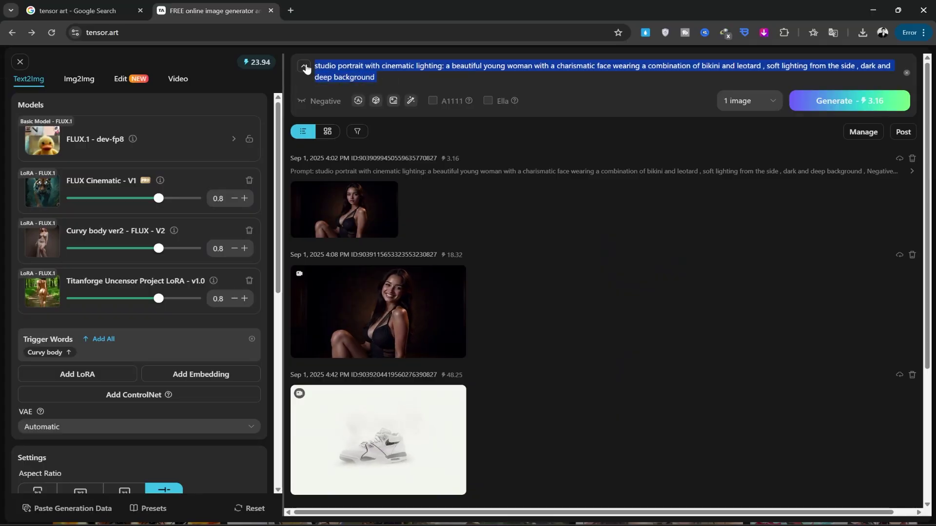
{"action": "key", "text": "BackSpace"}
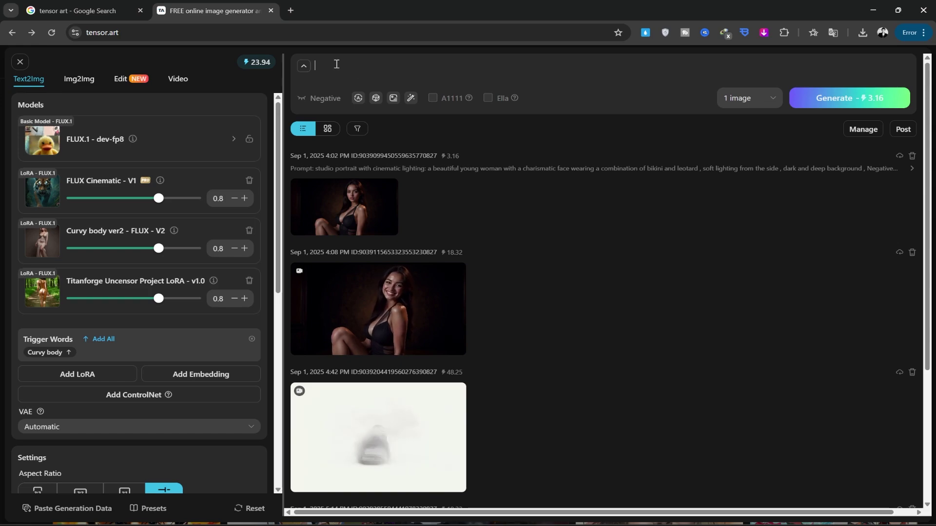
{"action": "type", "text": "A fam"}
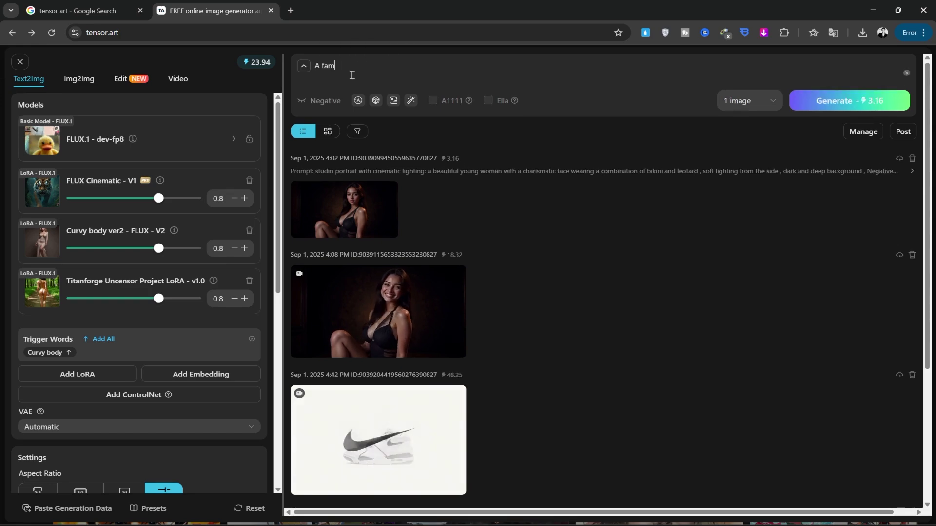
{"action": "type", "text": "ale swimmer i"}
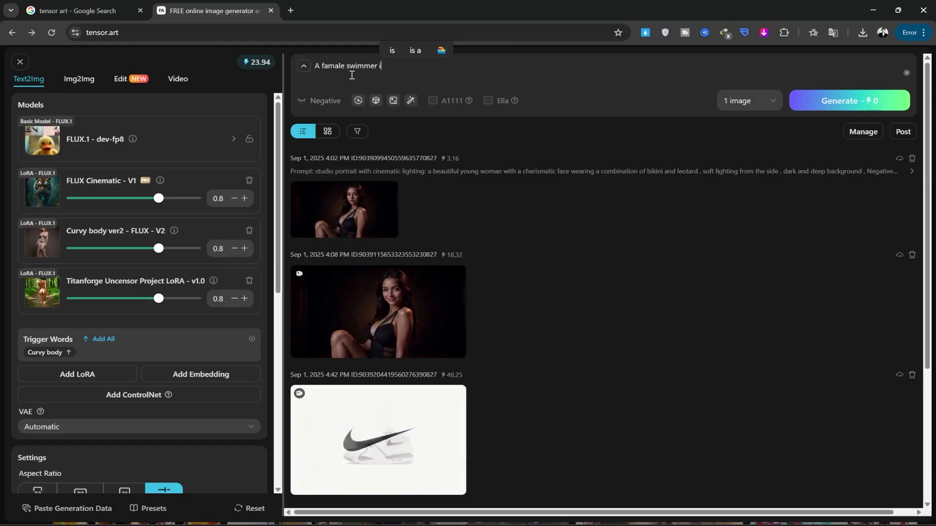
{"action": "type", "text": "n the pool, ready the di"}
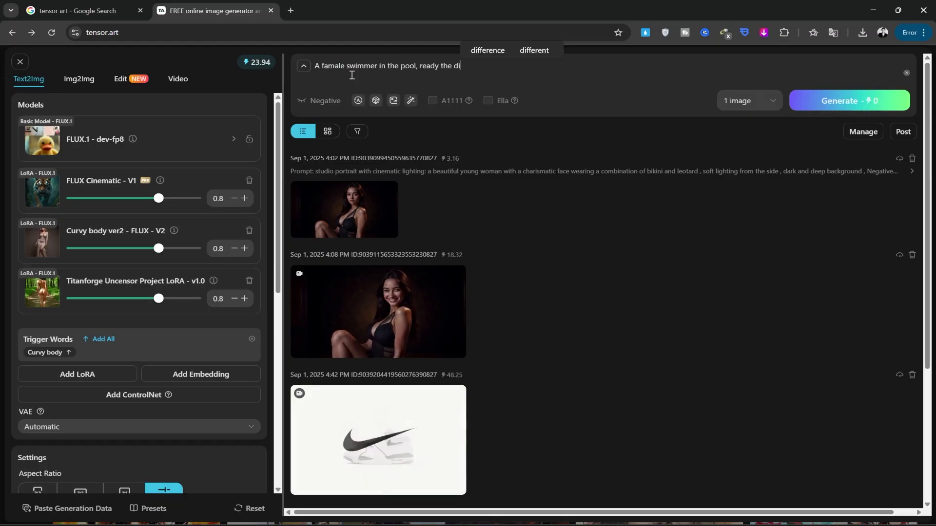
{"action": "type", "text": "ve, curvy body"}
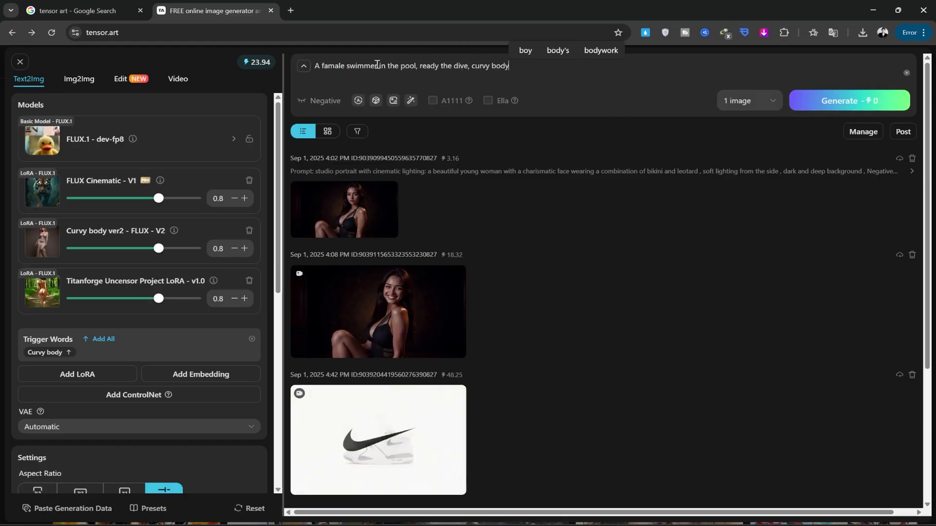
{"action": "scroll", "coordinate": [178, 414], "scroll_direction": "down", "scroll_amount": 6}
{"action": "scroll", "coordinate": [225, 320], "scroll_direction": "up", "scroll_amount": 6}
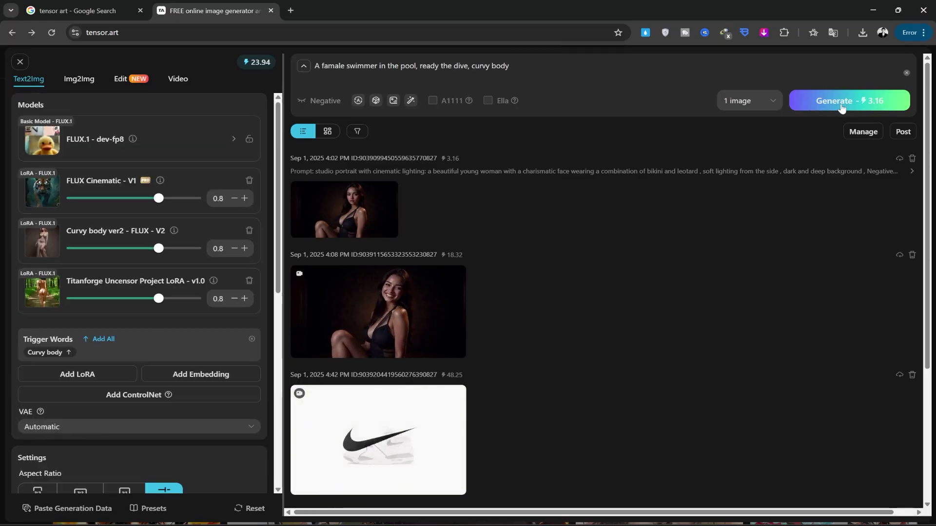
{"action": "left_click", "coordinate": [825, 98]}
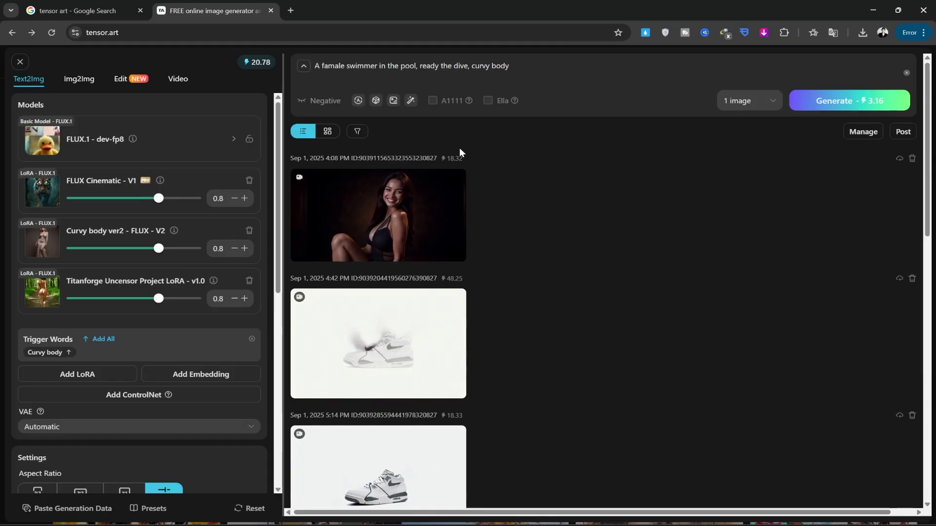
Once both swimmer images finish, view the first 1920x1080 pool image and its settings, then close it.
{"action": "scroll", "coordinate": [511, 161], "scroll_direction": "down", "scroll_amount": 1}
{"action": "scroll", "coordinate": [538, 159], "scroll_direction": "up", "scroll_amount": 1}
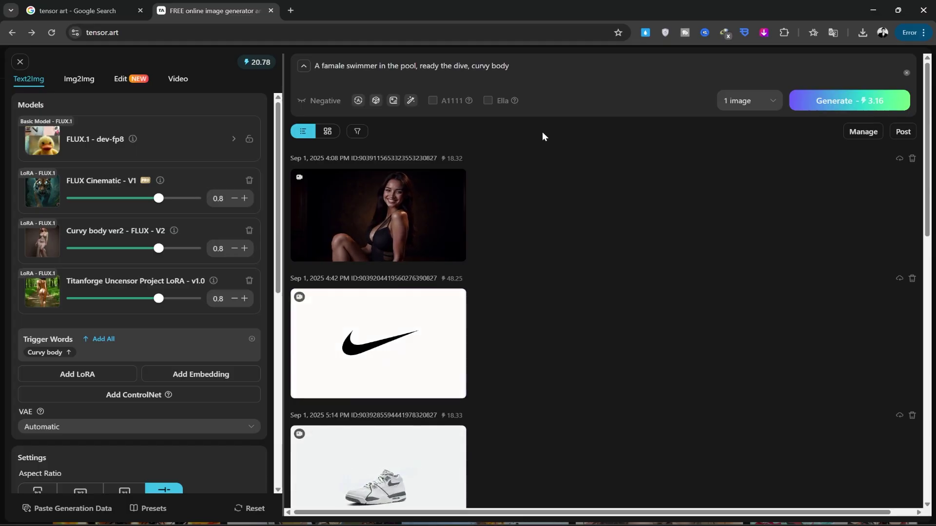
{"action": "scroll", "coordinate": [561, 171], "scroll_direction": "down", "scroll_amount": 5}
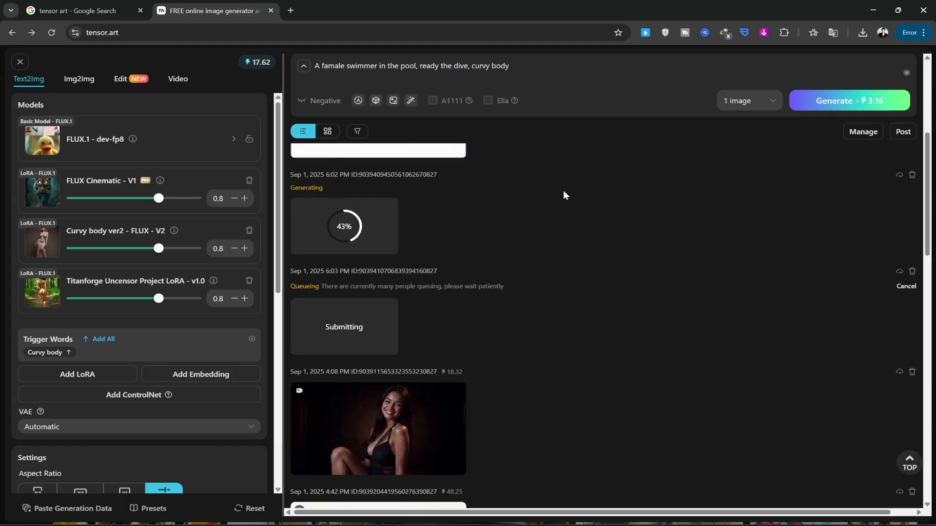
{"action": "mouse_move", "coordinate": [383, 241]}
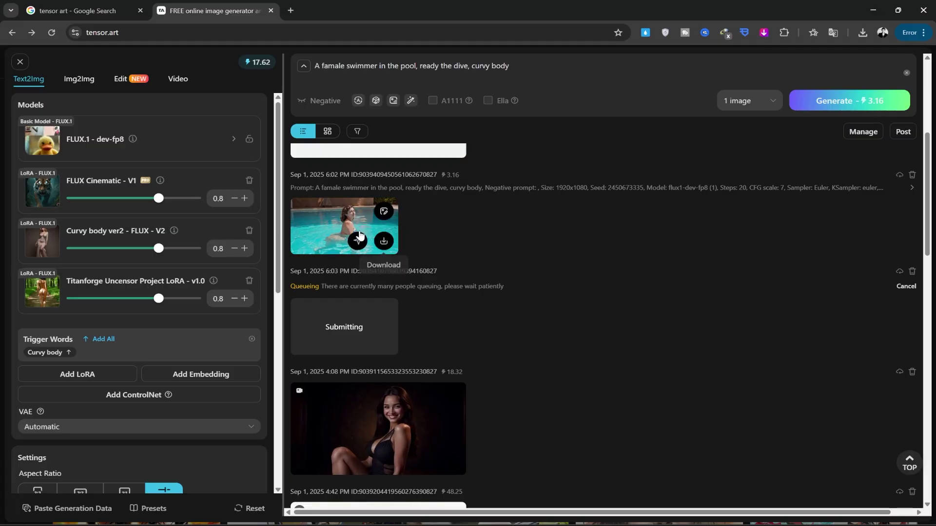
{"action": "left_click", "coordinate": [329, 227]}
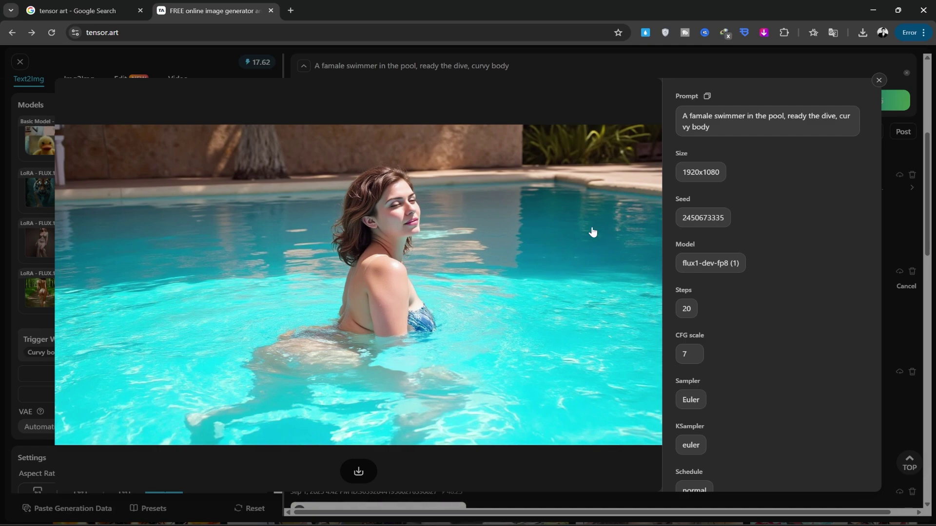
{"action": "left_click", "coordinate": [878, 81]}
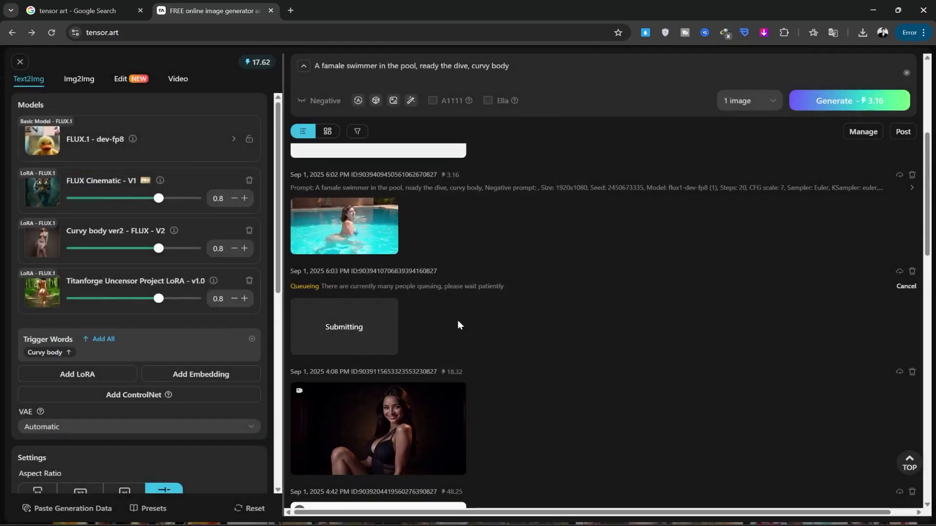
{"action": "mouse_move", "coordinate": [363, 321]}
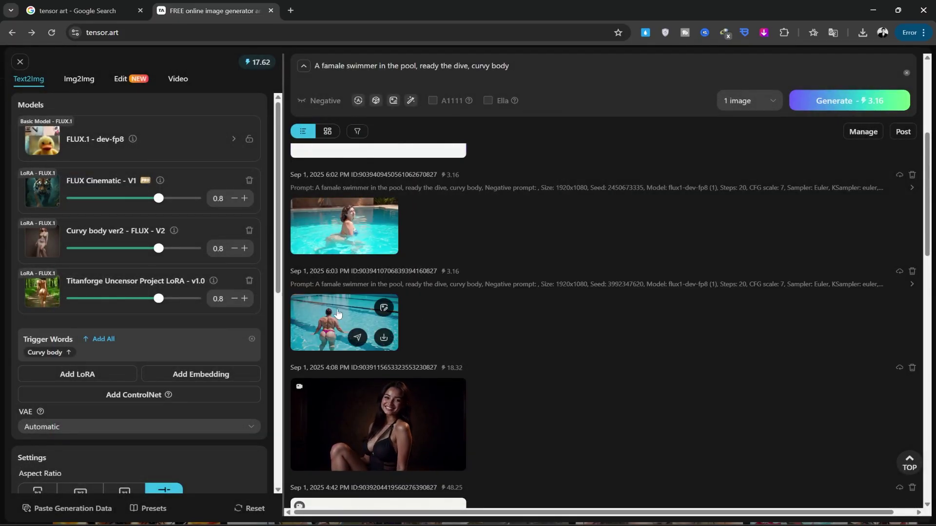